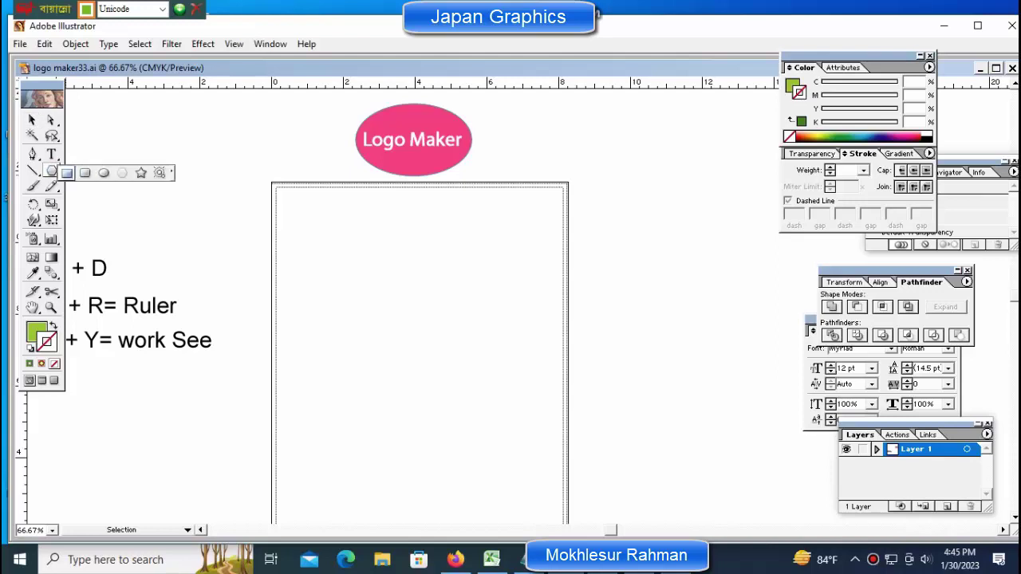
Draw a green hexagon on the artboard and shift it slightly right.
{"action": "left_click_drag", "start_coordinate": [85, 173], "coordinate": [122, 173]}
{"action": "left_click_drag", "start_coordinate": [388, 306], "coordinate": [431, 390]}
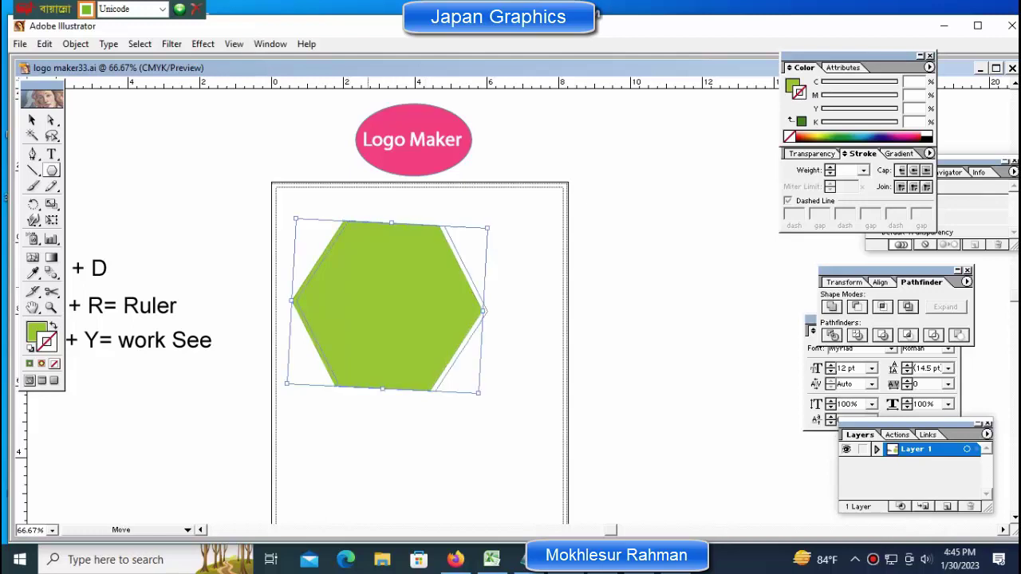
{"action": "left_click_drag", "start_coordinate": [387, 305], "coordinate": [436, 310]}
Add a horizontal guide at the hexagon's top and rotate the hexagon level against it.
{"action": "key", "text": "ctrl"}
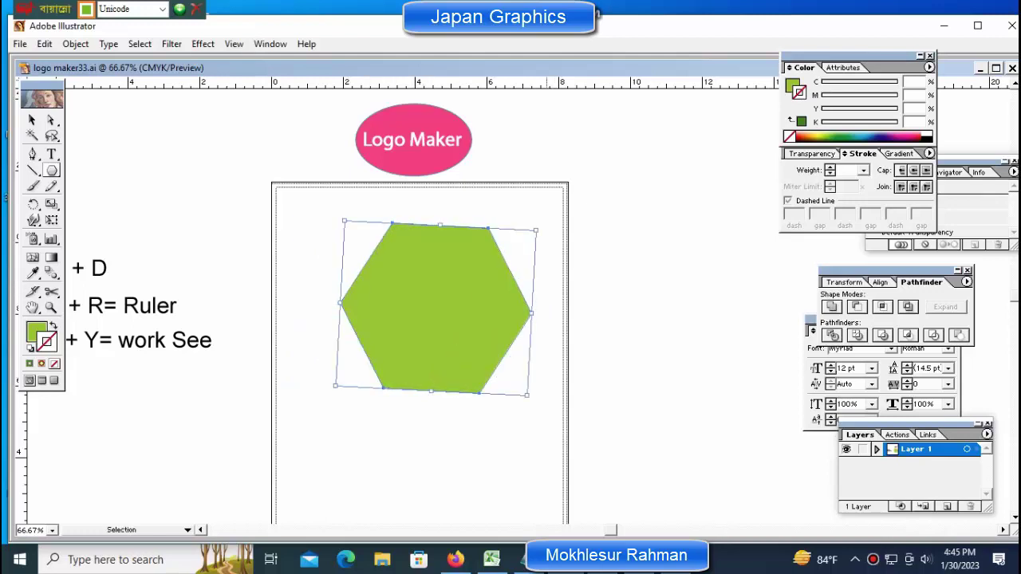
{"action": "left_click_drag", "start_coordinate": [540, 227], "coordinate": [514, 218]}
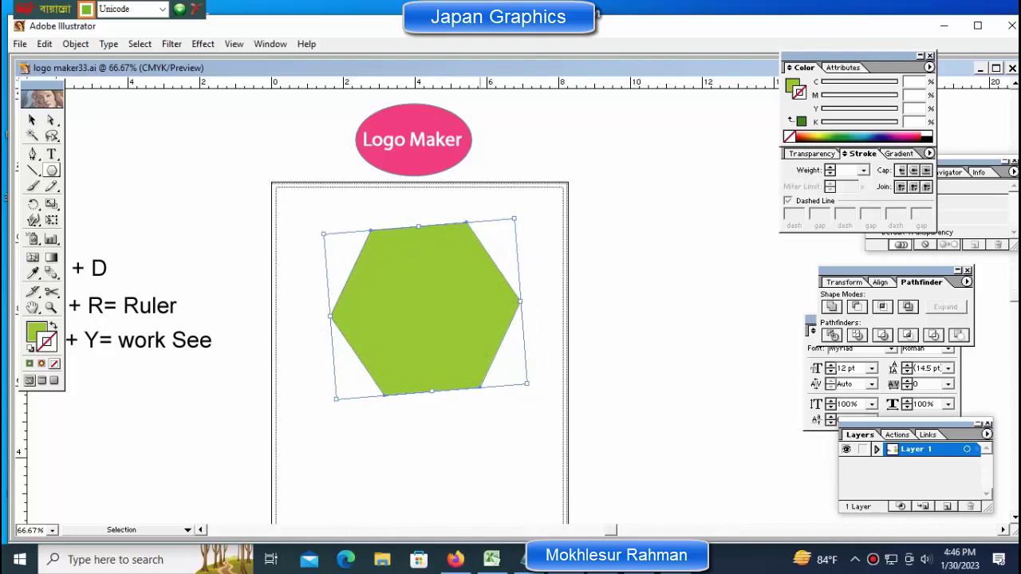
{"action": "left_click_drag", "start_coordinate": [431, 87], "coordinate": [431, 232]}
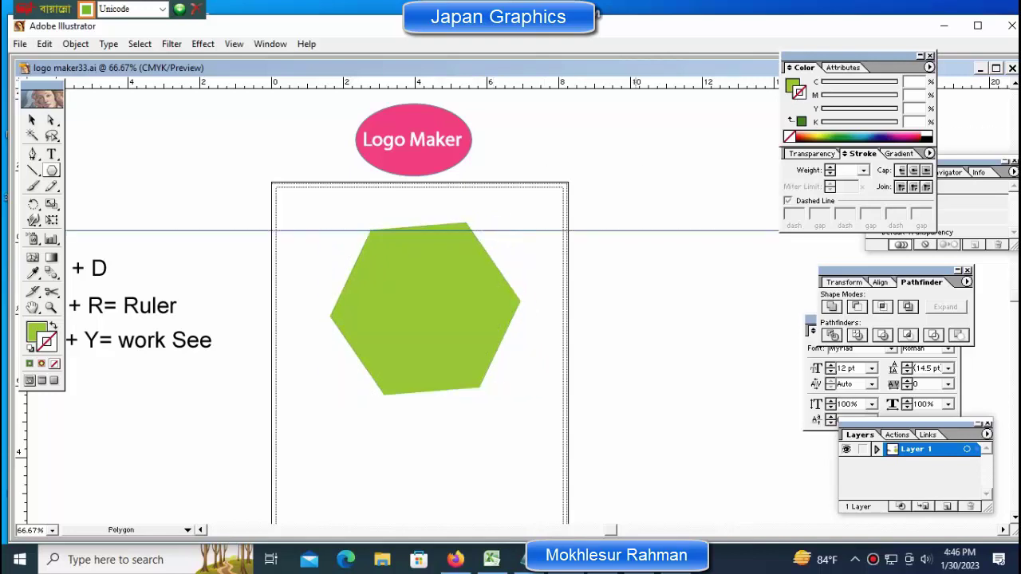
{"action": "left_click_drag", "start_coordinate": [517, 216], "coordinate": [522, 227]}
Zoom to 100% and nudge the hexagon down onto the guide.
{"action": "key", "text": "ctrl+shift+a"}
{"action": "left_click", "coordinate": [427, 265]}
{"action": "left_click", "coordinate": [518, 335], "text": "ctrl"}
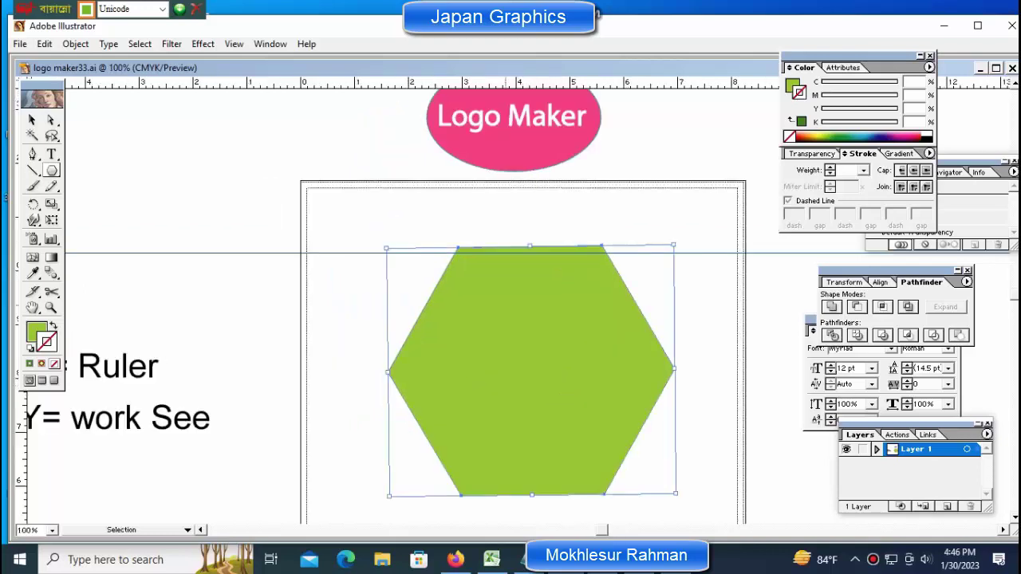
{"action": "key", "text": "Down"}
{"action": "key", "text": "Down"}
{"action": "key", "text": "Down"}
{"action": "key", "text": "Down"}
{"action": "key", "text": "Down"}
{"action": "key", "text": "Down"}
{"action": "key", "text": "Down"}
{"action": "key", "text": "Down"}
{"action": "key", "text": "Down"}
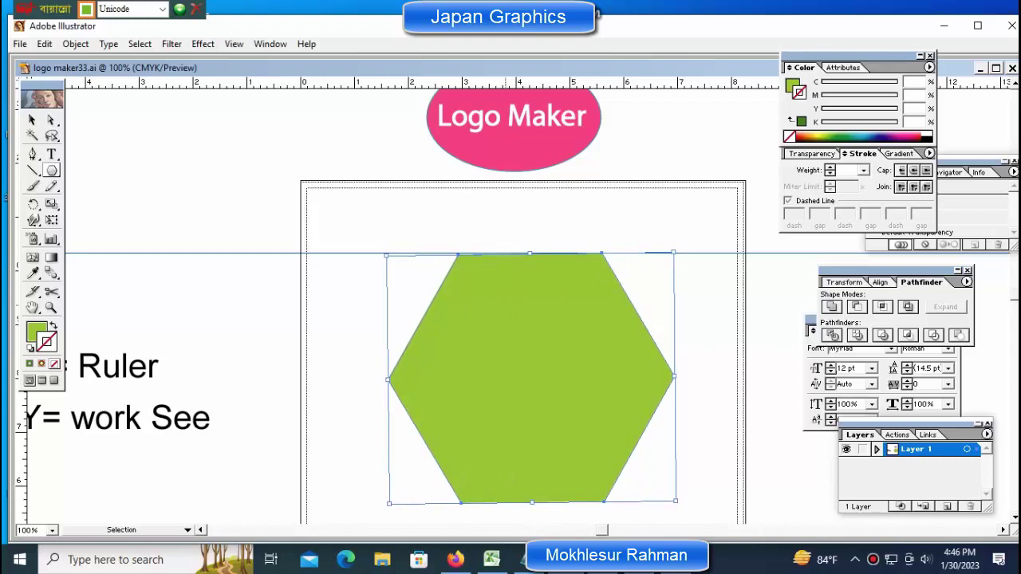
Deselect, zoom out to check the whole page, then zoom back in to 100%.
{"action": "key", "text": "ctrl+shift+a"}
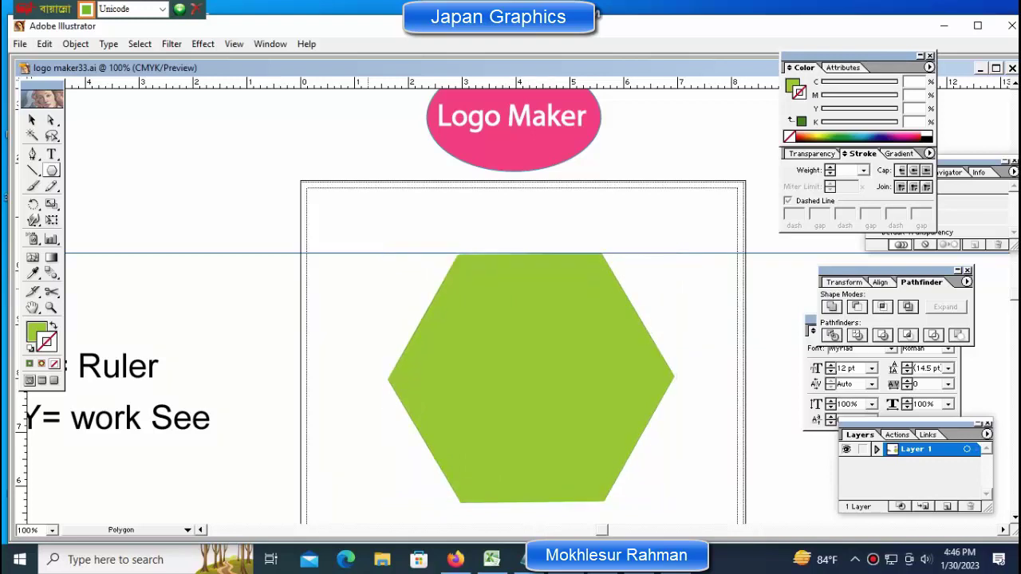
{"action": "key", "text": "ctrl+minus"}
{"action": "key", "text": "ctrl+minus"}
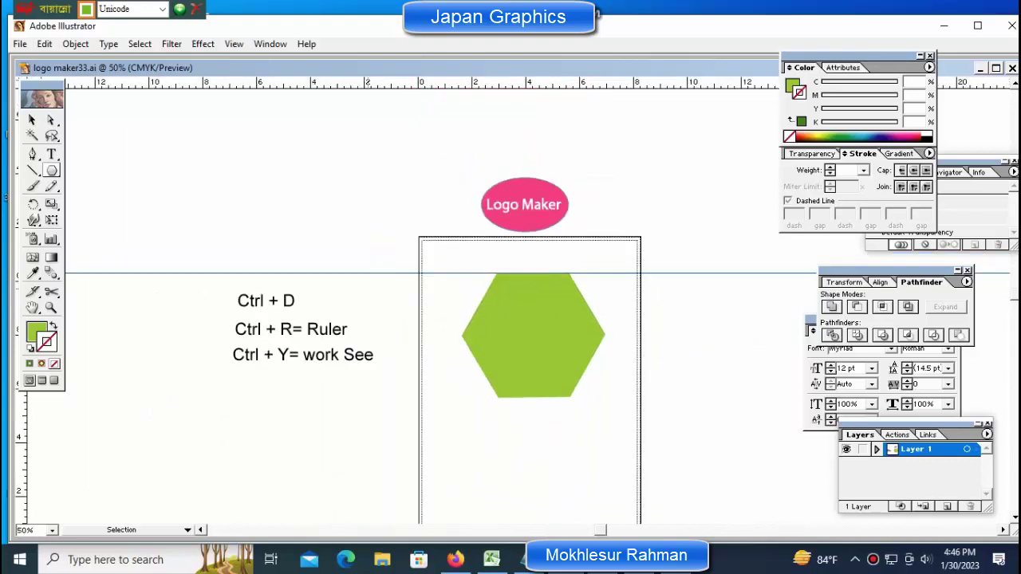
{"action": "left_click_drag", "start_coordinate": [527, 335], "coordinate": [239, 283]}
{"action": "key", "text": "ctrl+plus"}
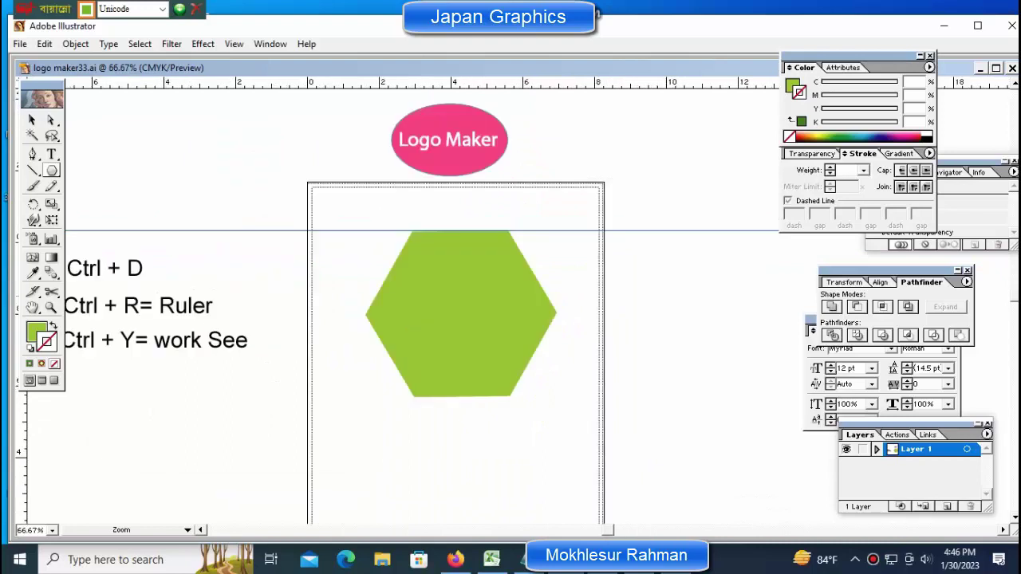
{"action": "key", "text": "ctrl+plus"}
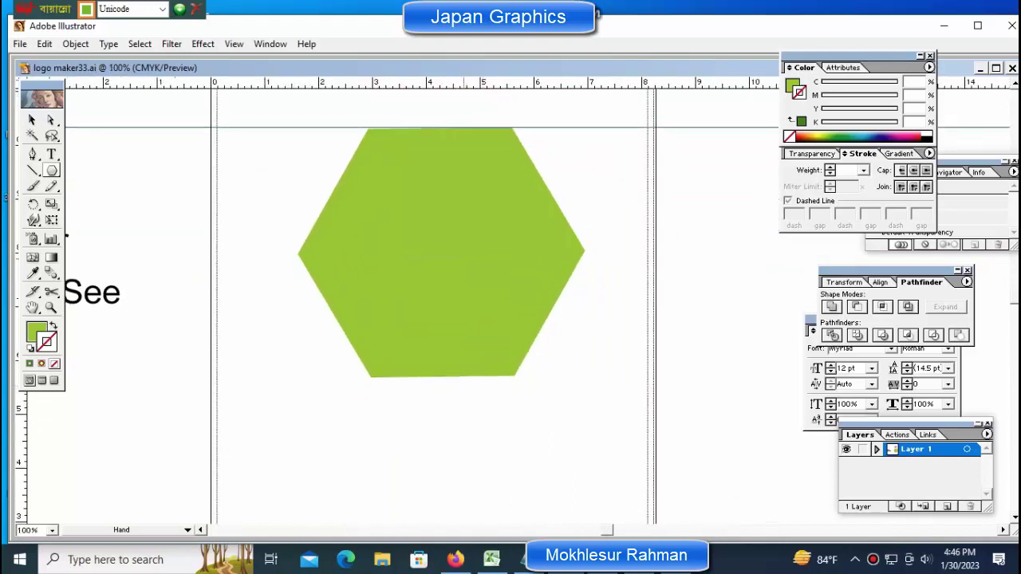
Reselect the hexagon and toggle between the Polygon and Selection tools.
{"action": "left_click_drag", "start_coordinate": [367, 279], "coordinate": [348, 260]}
{"action": "left_click", "coordinate": [349, 216]}
{"action": "key", "text": "l"}
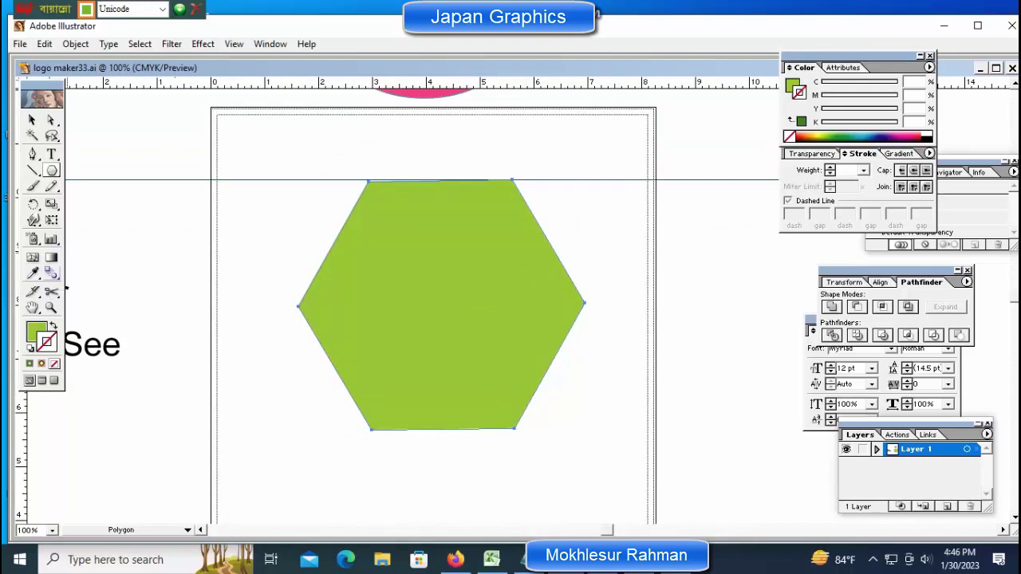
{"action": "key", "text": "v"}
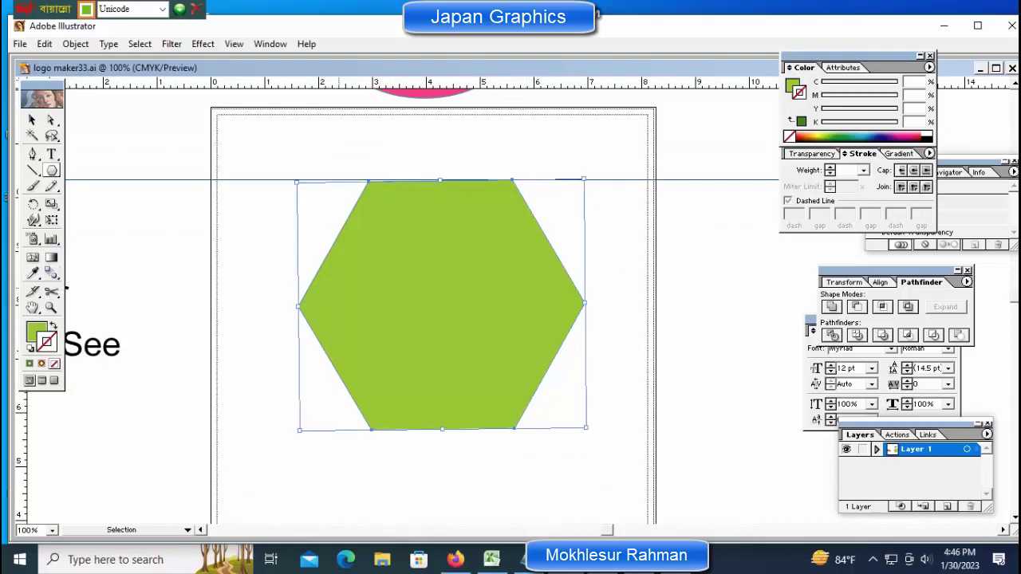
{"action": "key", "text": "ctrl"}
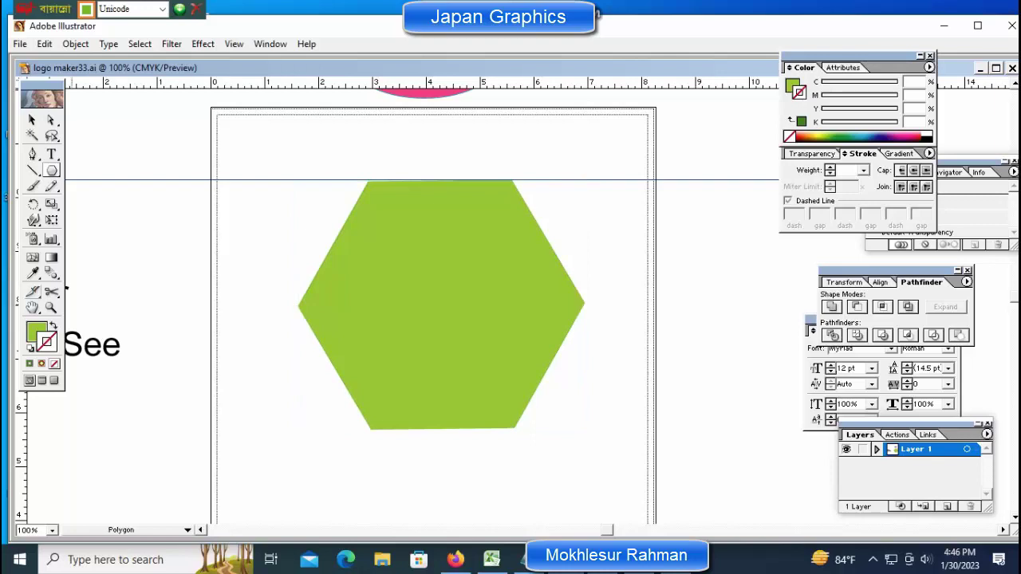
Slice the hexagon with a central column slice and a horizontal slice across it.
{"action": "left_click", "coordinate": [32, 292]}
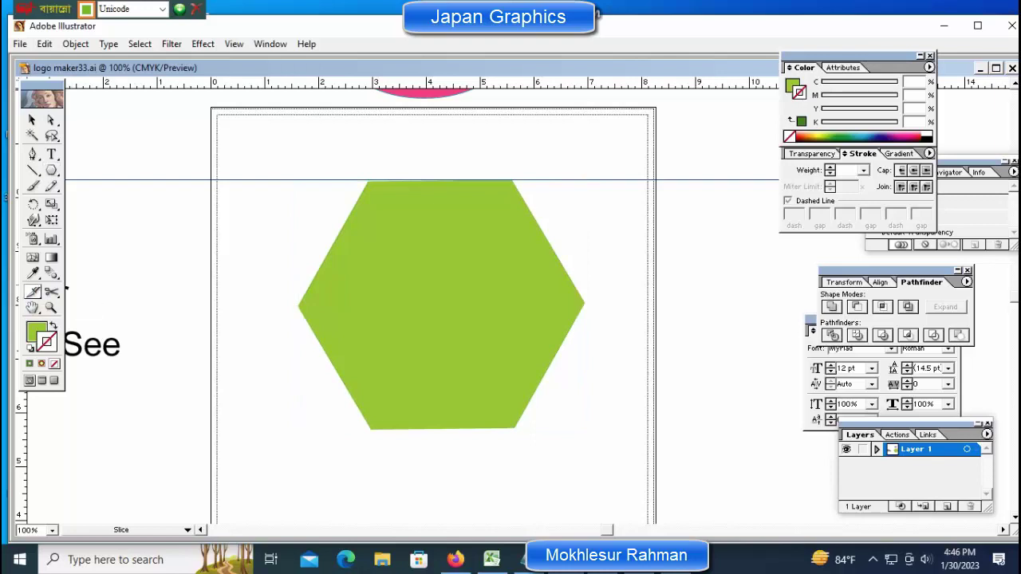
{"action": "mouse_move", "coordinate": [370, 183]}
{"action": "left_mouse_down"}
{"action": "mouse_move", "coordinate": [395, 248]}
{"action": "mouse_move", "coordinate": [513, 430]}
{"action": "left_mouse_up"}
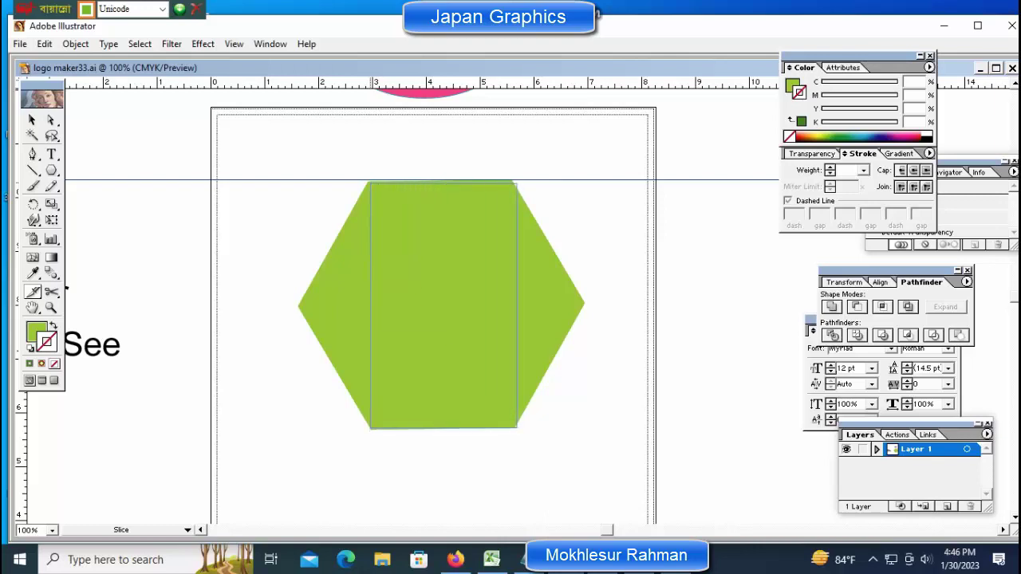
{"action": "left_click_drag", "start_coordinate": [512, 430], "coordinate": [513, 428]}
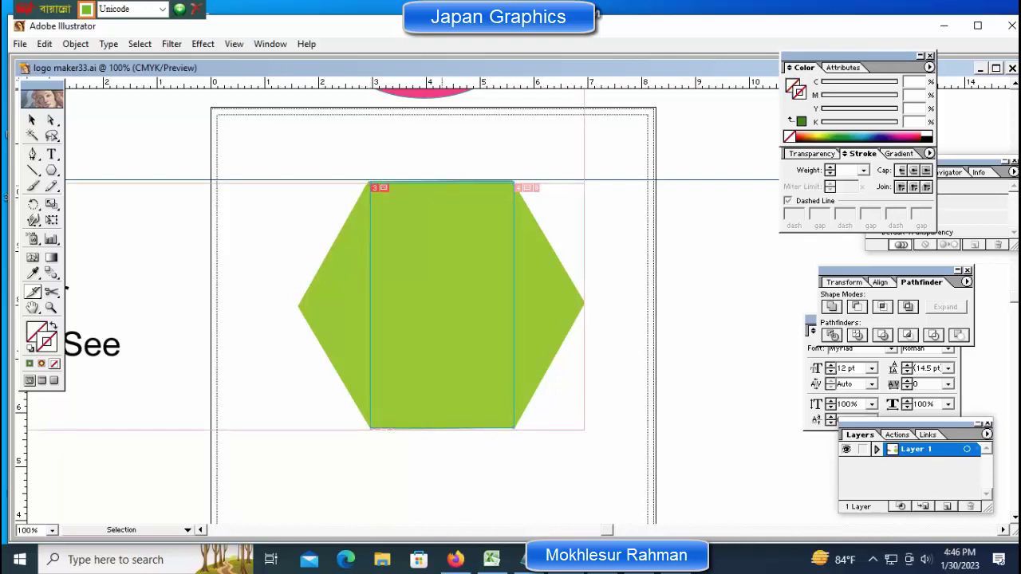
{"action": "key", "text": "ctrl+shift+a"}
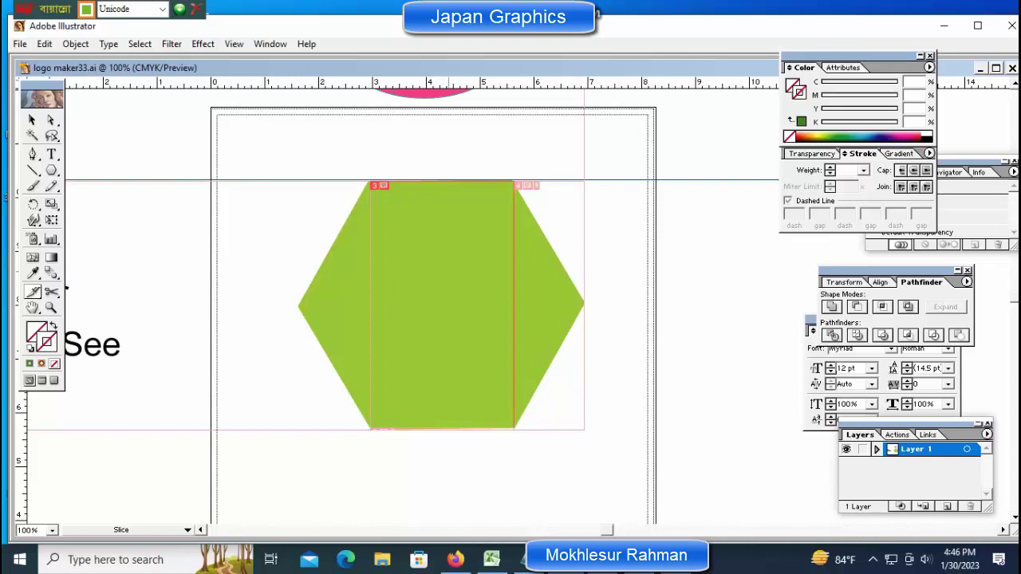
{"action": "mouse_move", "coordinate": [331, 245]}
{"action": "left_mouse_down"}
{"action": "mouse_move", "coordinate": [547, 300]}
{"action": "mouse_move", "coordinate": [559, 352]}
{"action": "left_mouse_up"}
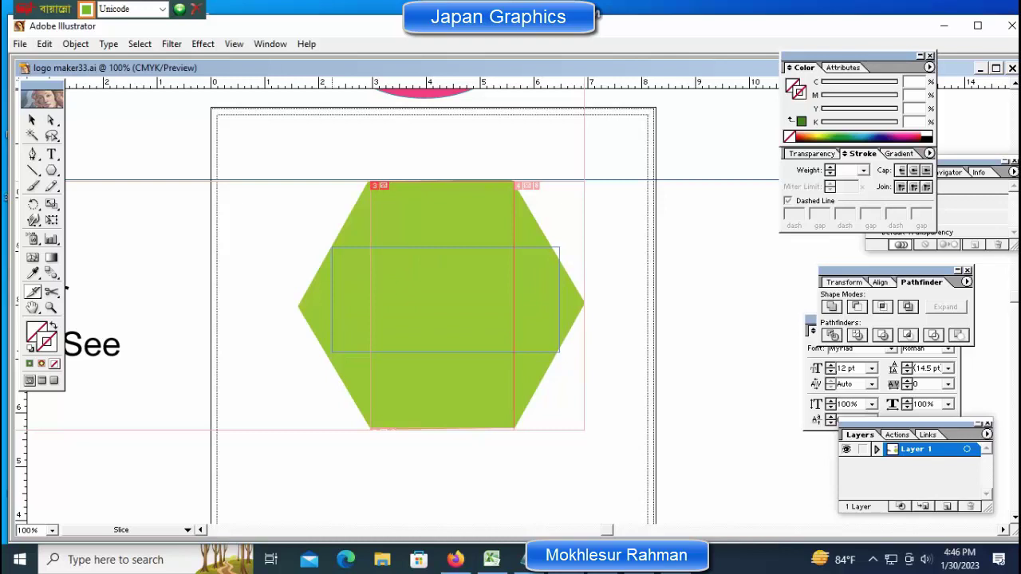
{"action": "left_click_drag", "start_coordinate": [559, 352], "coordinate": [555, 357]}
{"action": "key", "text": "ctrl+shift+a"}
Add a narrow central vertical slice and a slice line across the hexagon's middle.
{"action": "left_click_drag", "start_coordinate": [421, 215], "coordinate": [480, 428]}
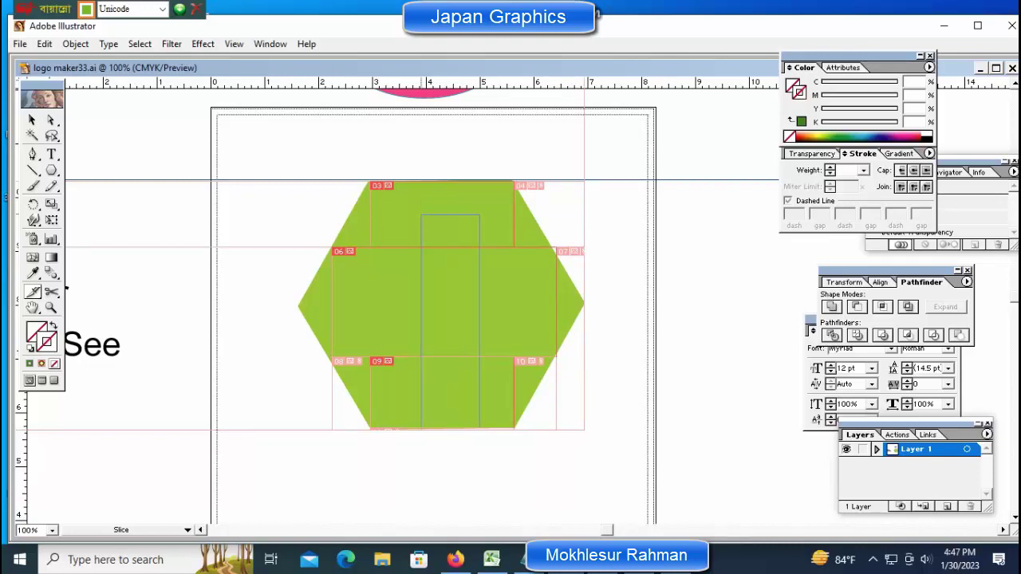
{"action": "left_click_drag", "start_coordinate": [479, 427], "coordinate": [480, 427]}
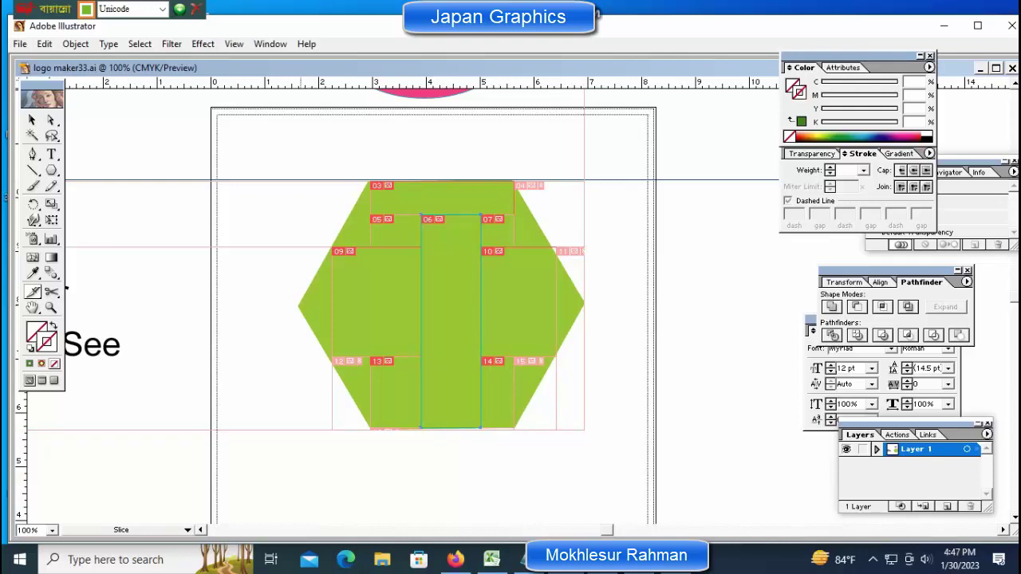
{"action": "left_click_drag", "start_coordinate": [300, 305], "coordinate": [587, 306]}
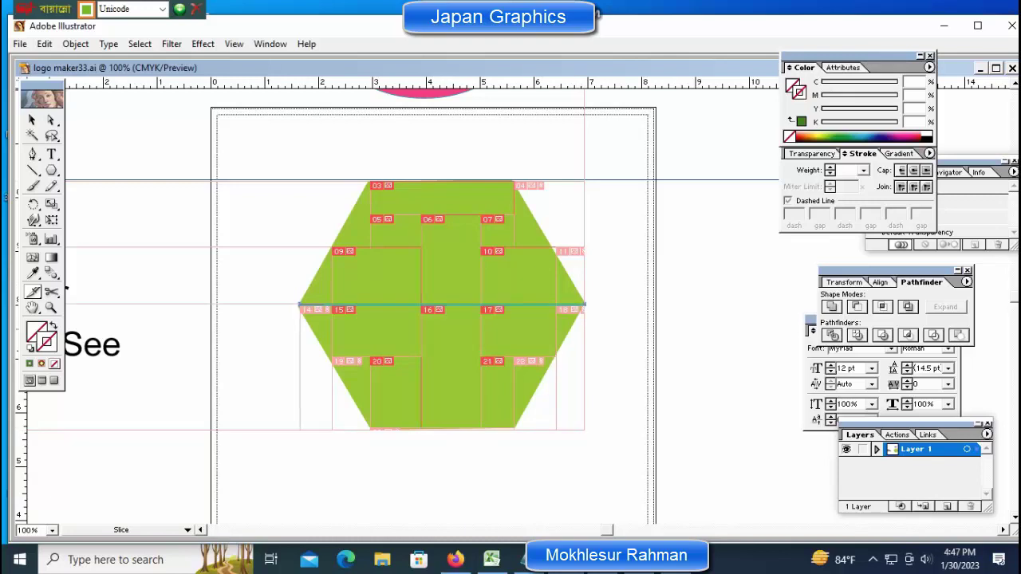
{"action": "key", "text": "v"}
{"action": "key", "text": "ctrl+shift+a"}
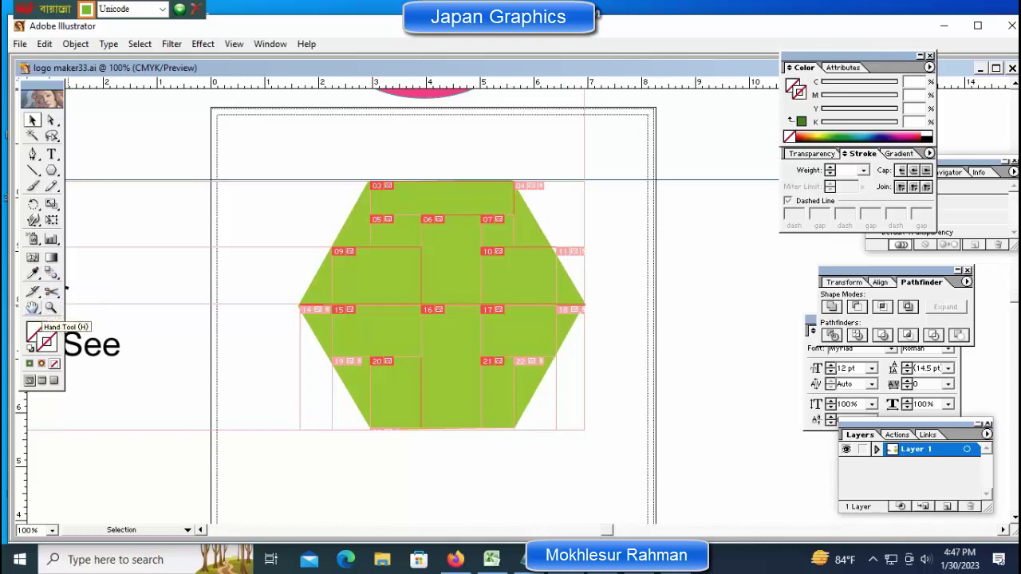
Draw a column graph over the hexagon and enter 20 in two data cells.
{"action": "left_click", "coordinate": [51, 239]}
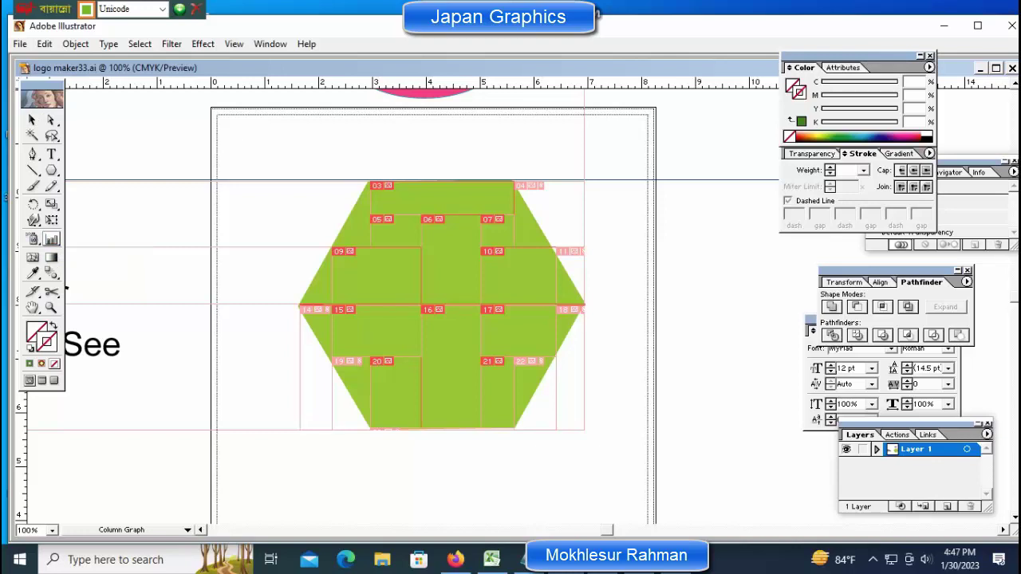
{"action": "left_click_drag", "start_coordinate": [396, 230], "coordinate": [508, 389]}
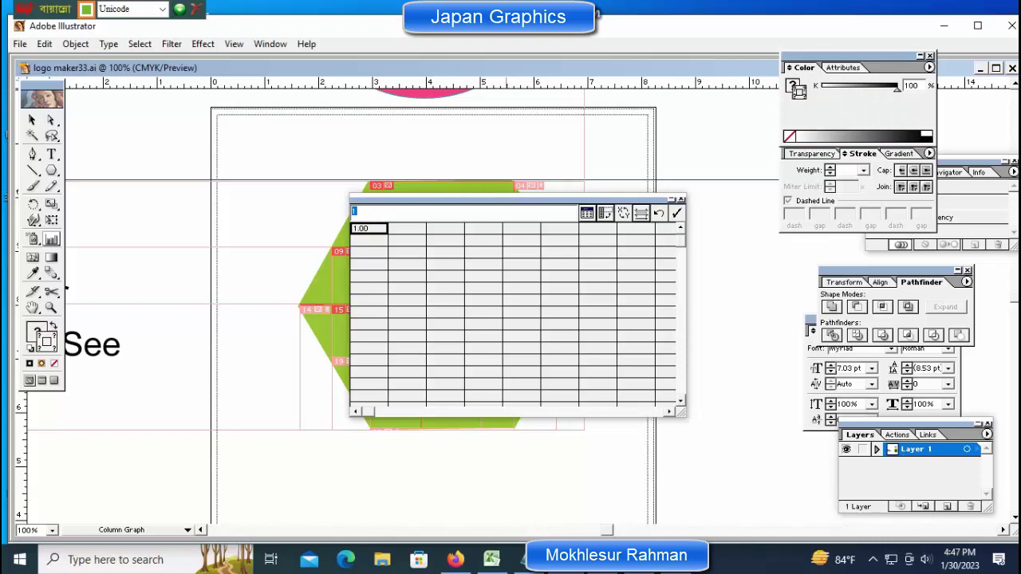
{"action": "left_click_drag", "start_coordinate": [511, 198], "coordinate": [423, 198]}
{"action": "left_click", "coordinate": [320, 241]}
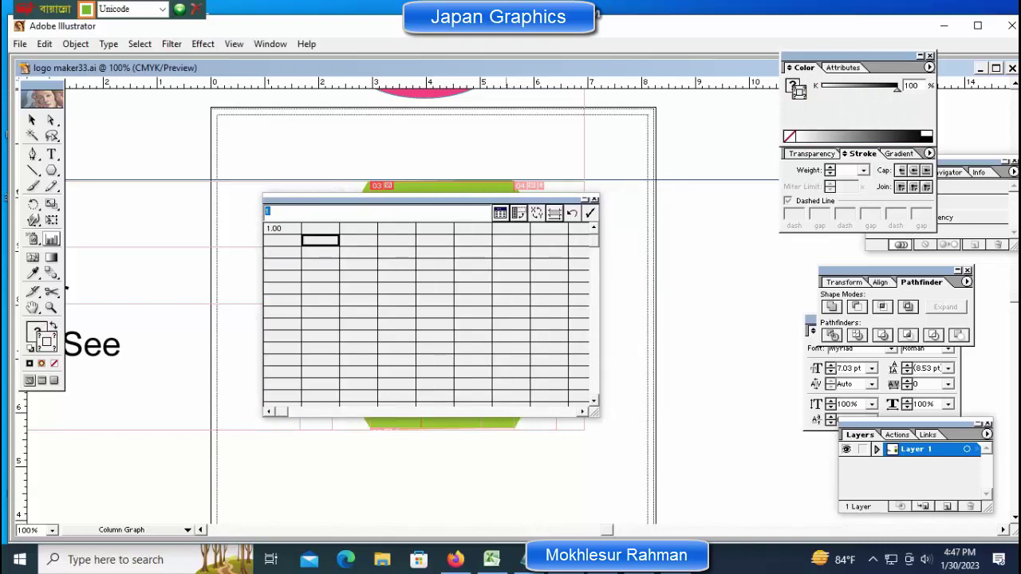
{"action": "type", "text": "20"}
{"action": "key", "text": "Return"}
{"action": "type", "text": "20"}
{"action": "key", "text": "Return"}
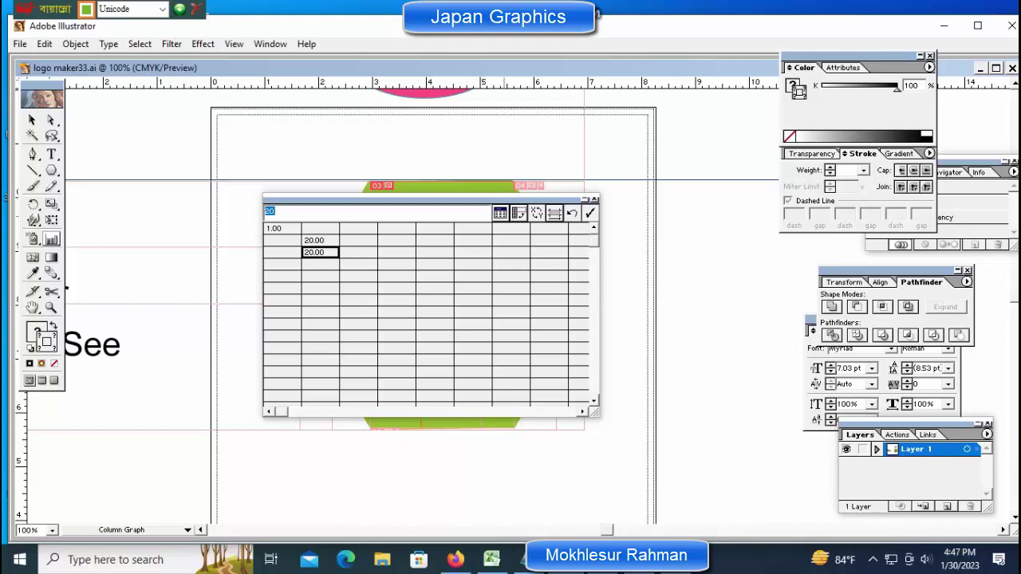
Transpose the graph data rows and columns, confirm the cell style, and close the data window.
{"action": "key", "text": "ctrl"}
{"action": "left_click", "coordinate": [519, 212]}
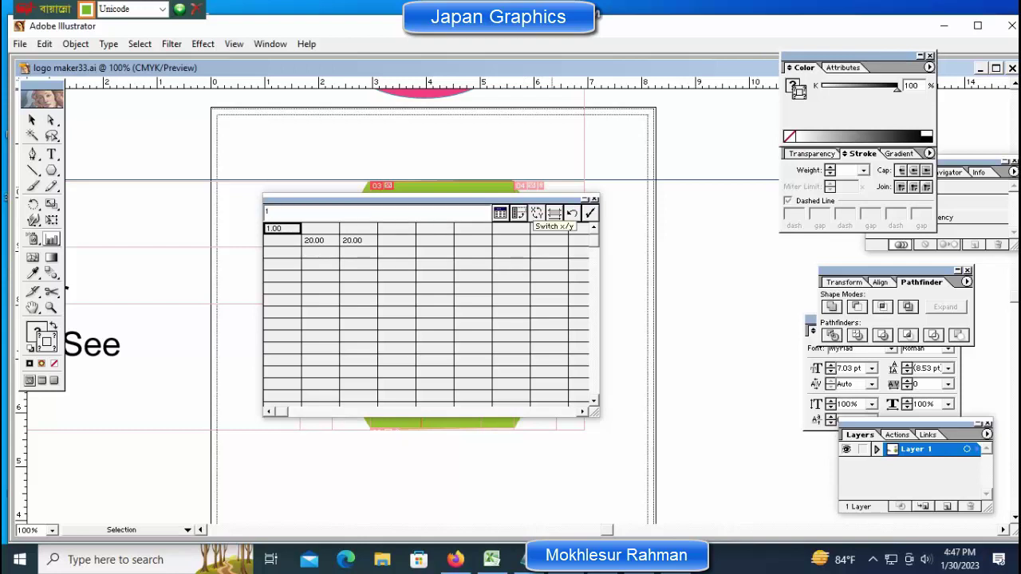
{"action": "left_click", "coordinate": [554, 213]}
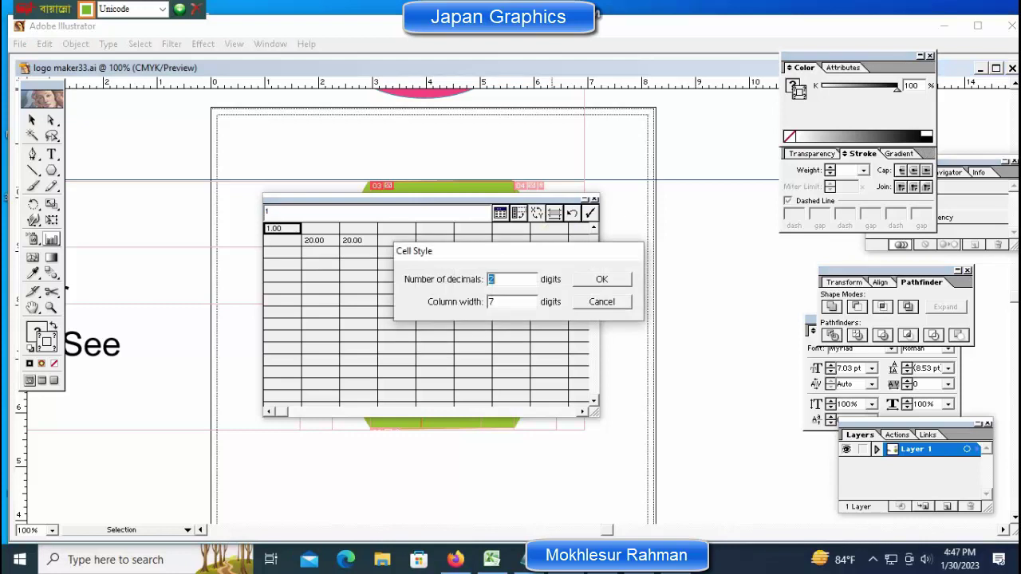
{"action": "key", "text": "Return"}
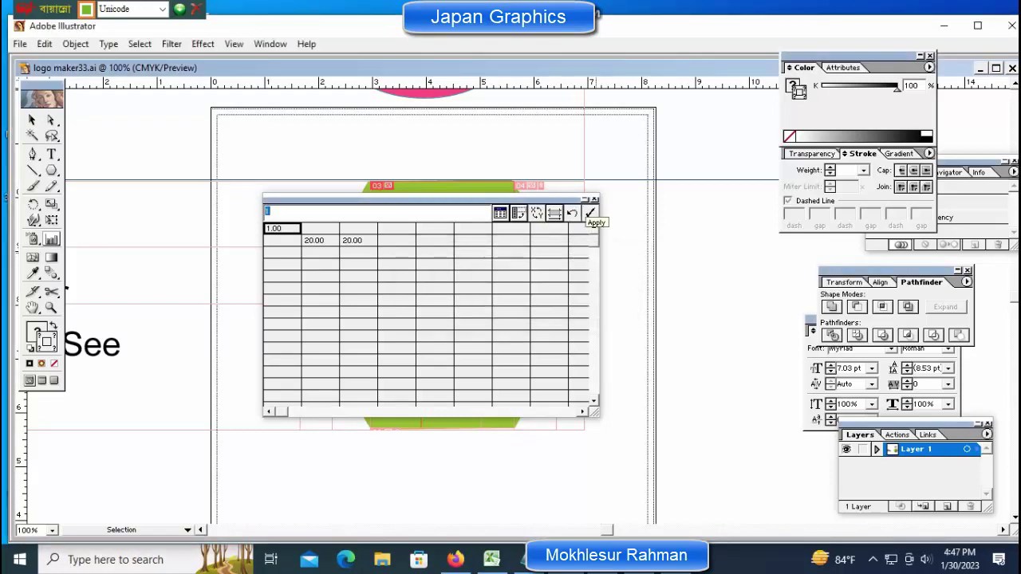
{"action": "left_click", "coordinate": [595, 198]}
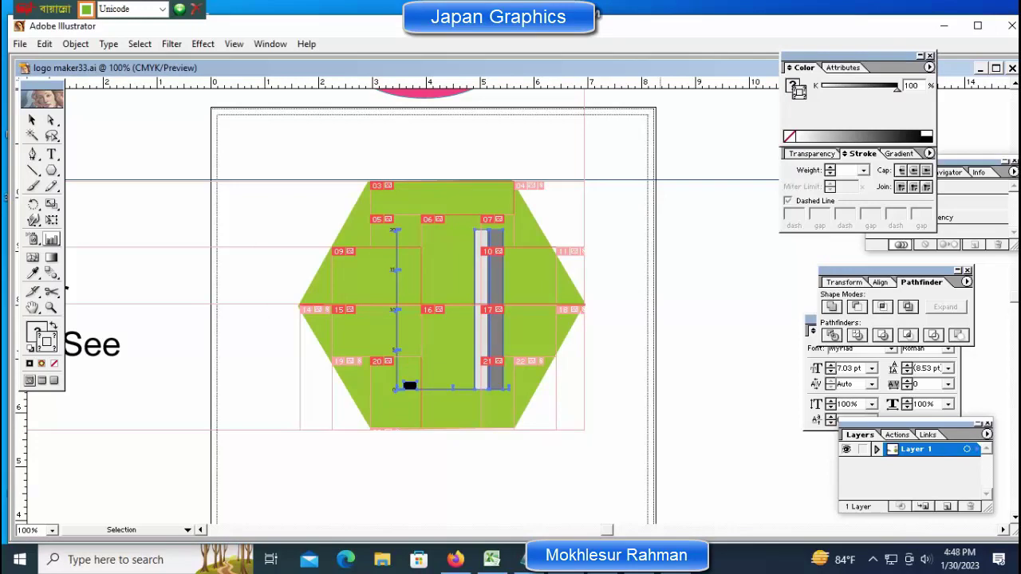
{"action": "left_click", "coordinate": [67, 289]}
{"action": "key", "text": "z"}
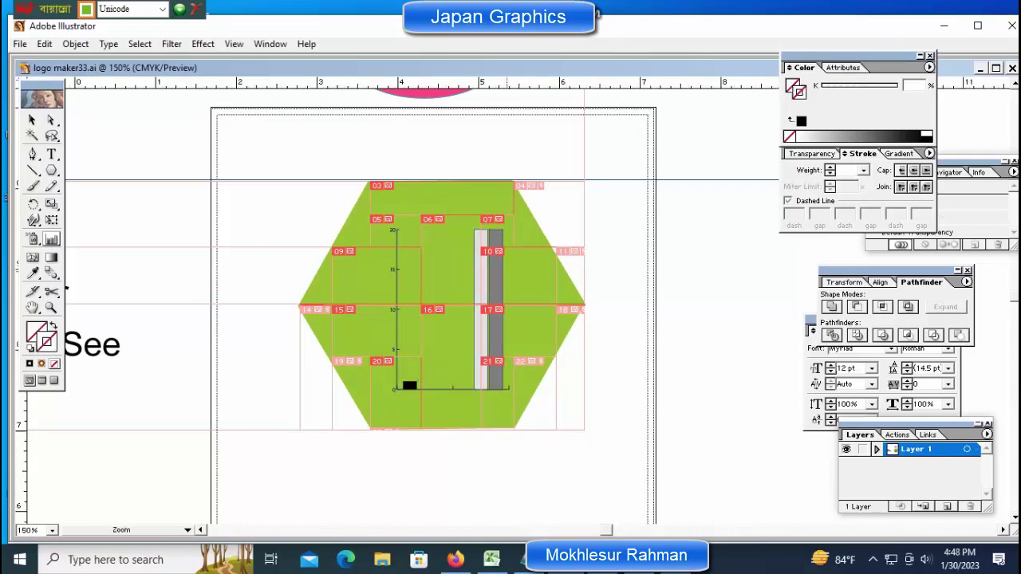
{"action": "left_click", "coordinate": [371, 449]}
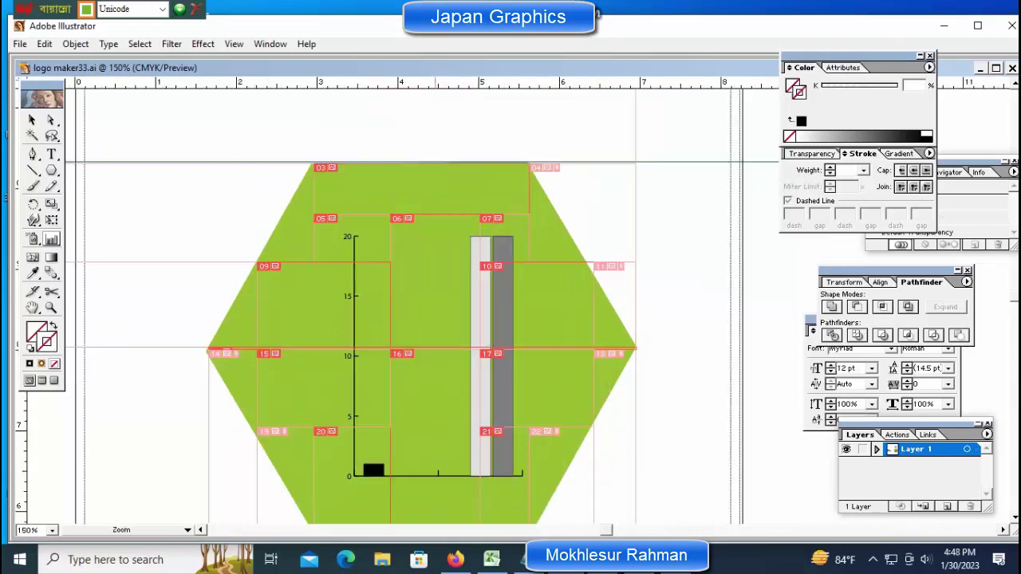
{"action": "mouse_move", "coordinate": [370, 449]}
{"action": "left_mouse_down"}
{"action": "mouse_move", "coordinate": [371, 377]}
{"action": "mouse_move", "coordinate": [299, 377]}
{"action": "mouse_move", "coordinate": [299, 410]}
{"action": "left_mouse_up"}
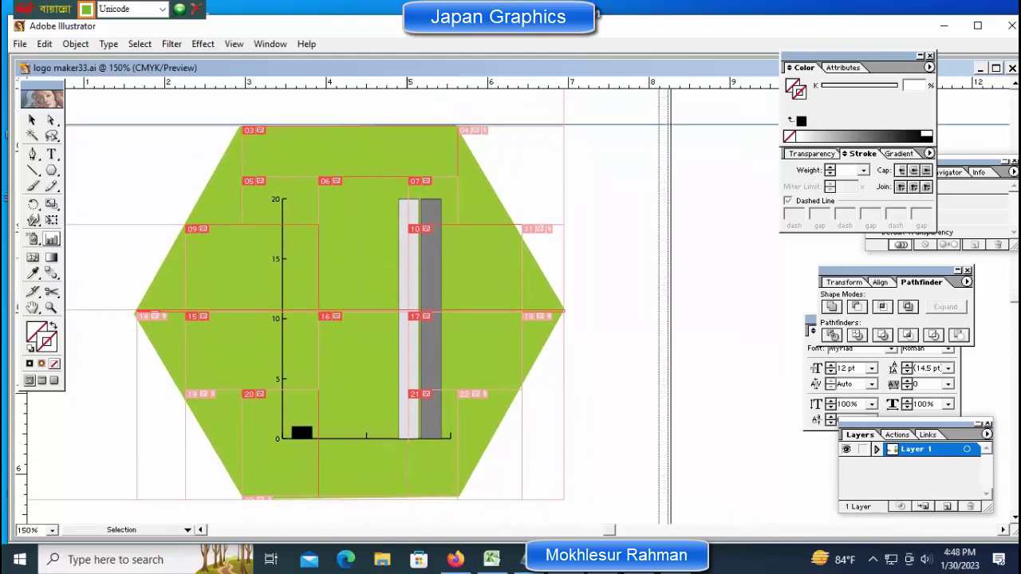
{"action": "key", "text": "ctrl+minus"}
{"action": "key", "text": "ctrl+minus"}
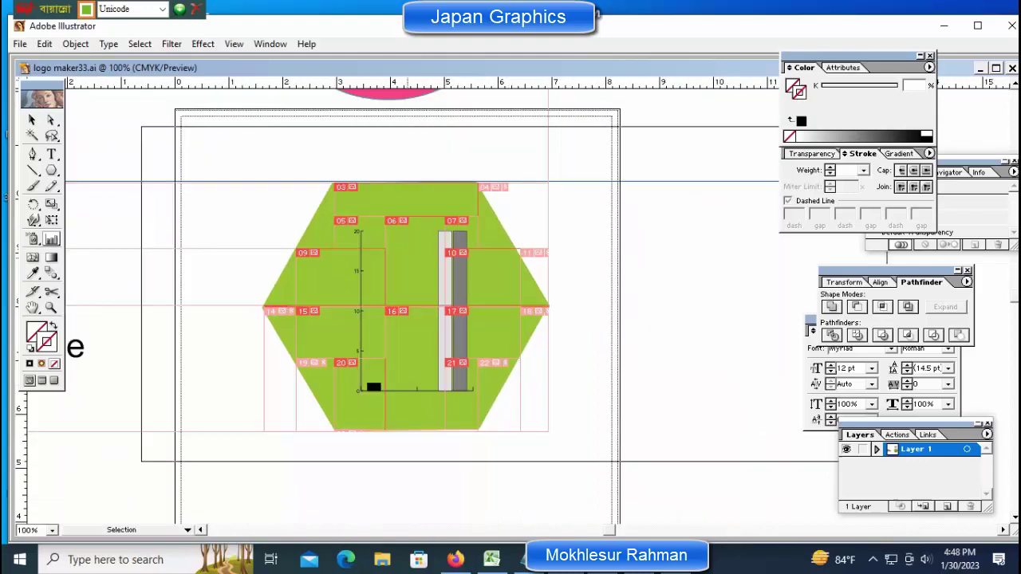
{"action": "left_click", "coordinate": [374, 239]}
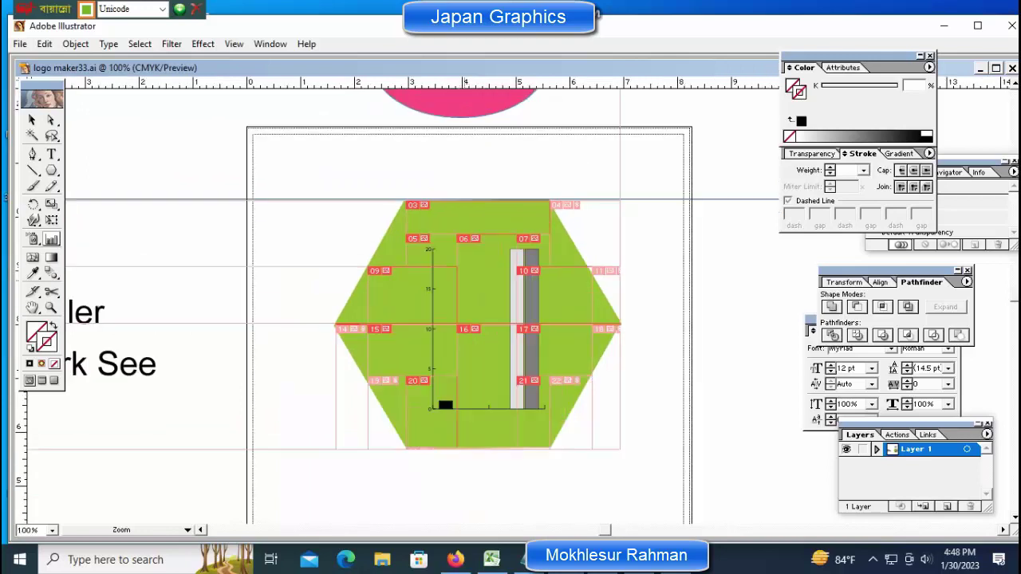
{"action": "left_click", "coordinate": [408, 245]}
{"action": "left_click_drag", "start_coordinate": [479, 467], "coordinate": [370, 397]}
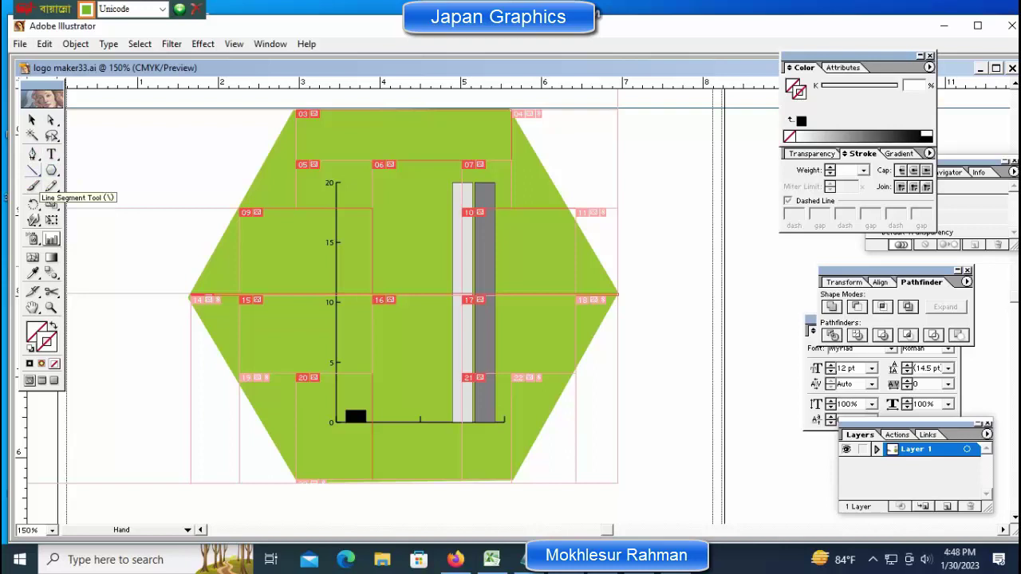
{"action": "left_click", "coordinate": [34, 170]}
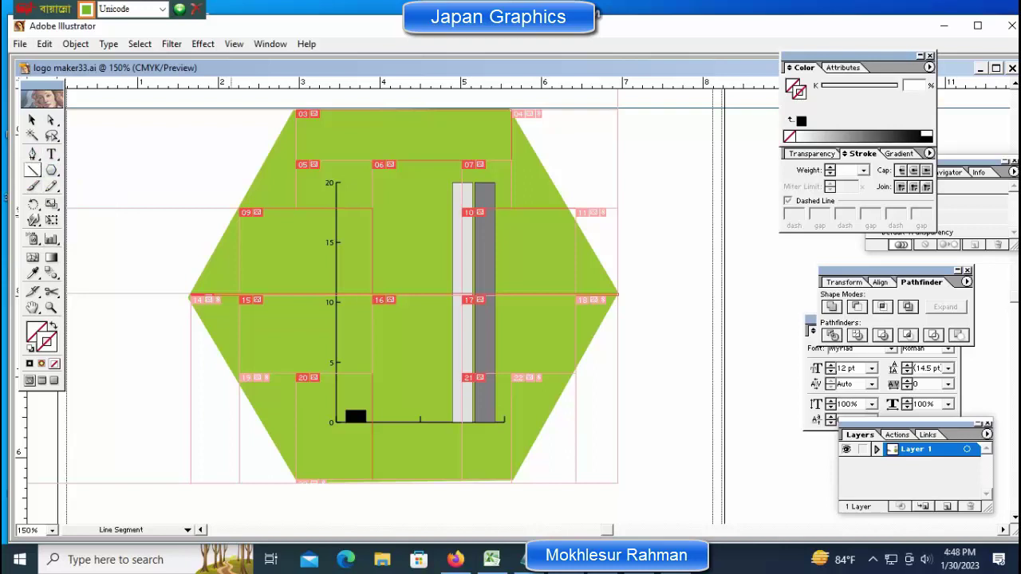
{"action": "mouse_move", "coordinate": [226, 210]}
{"action": "left_mouse_down"}
{"action": "mouse_move", "coordinate": [748, 364]}
{"action": "mouse_move", "coordinate": [708, 520]}
{"action": "left_mouse_up"}
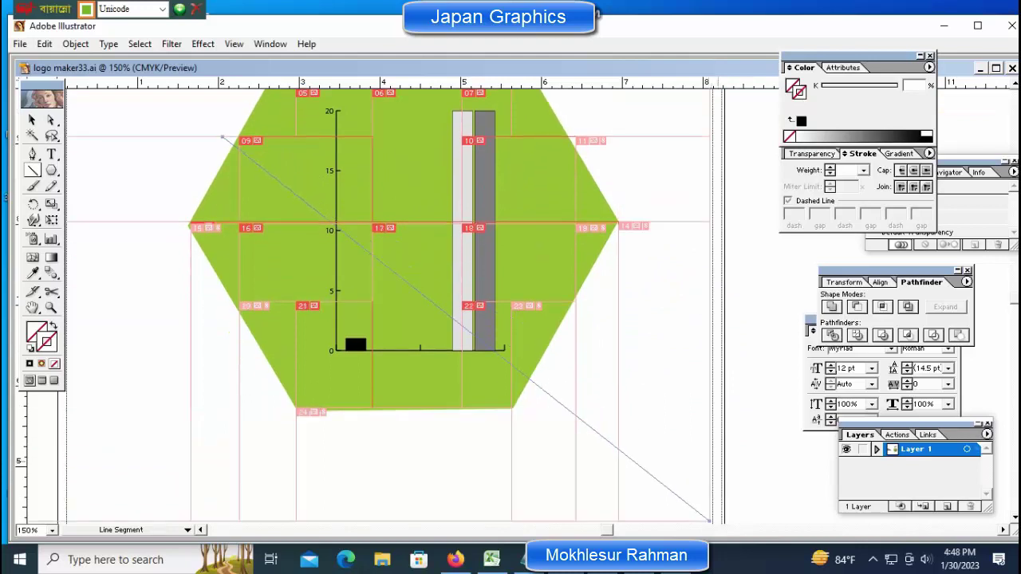
{"action": "key", "text": "v"}
{"action": "key", "text": "ctrl+shift+a"}
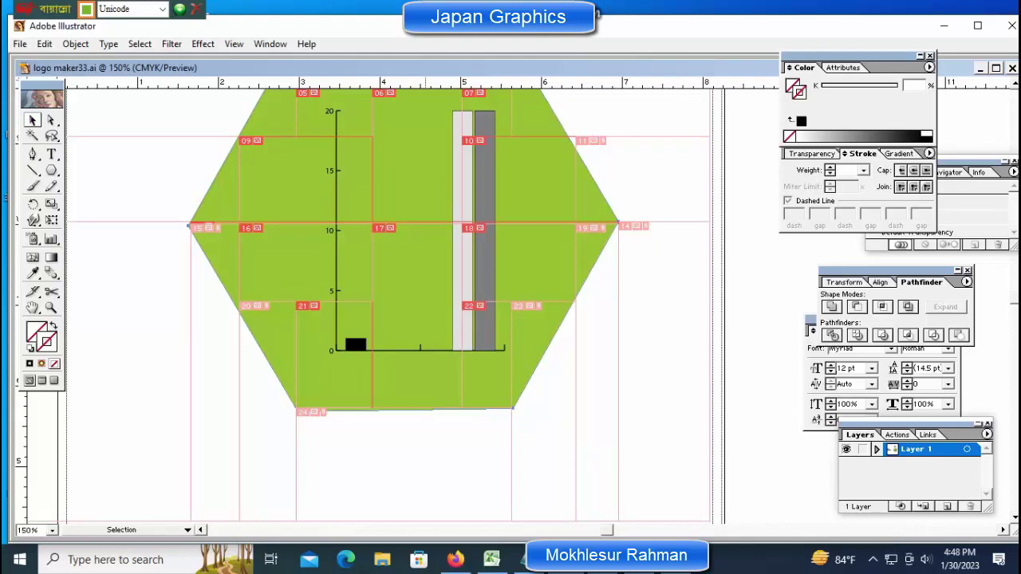
{"action": "key", "text": "ctrl+z"}
{"action": "key", "text": "ctrl+z"}
{"action": "key", "text": "ctrl+z"}
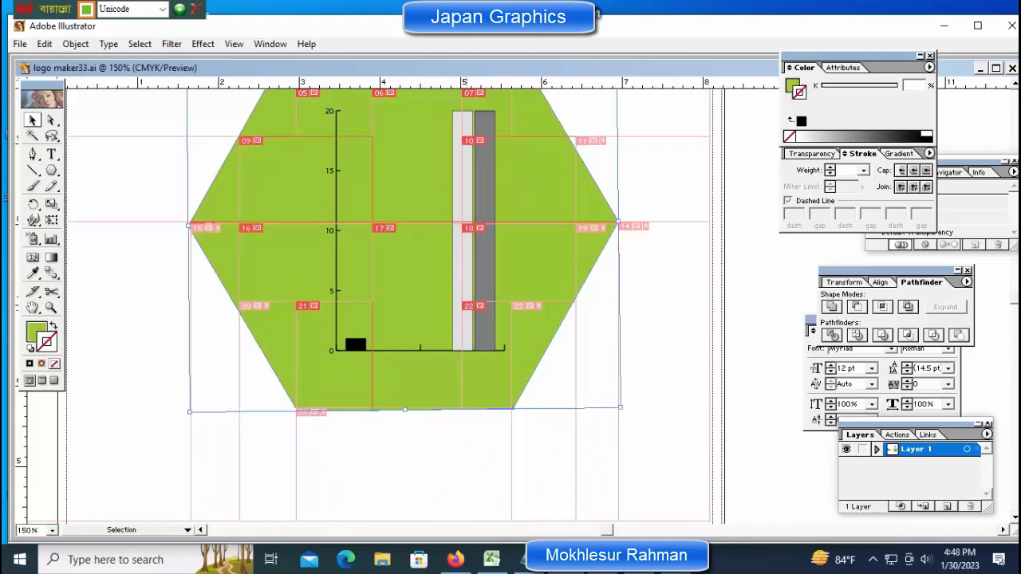
{"action": "key", "text": "ctrl+minus"}
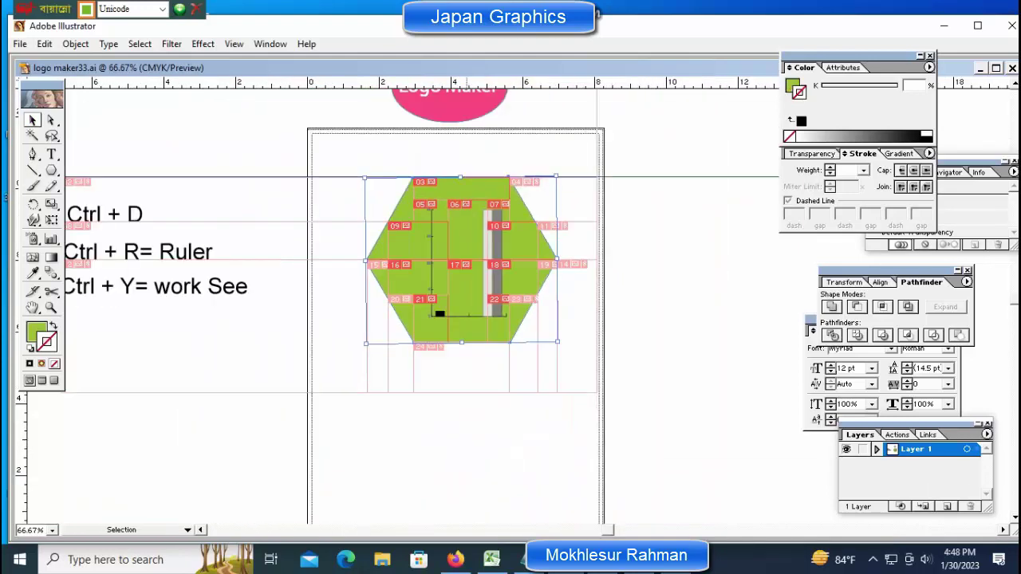
{"action": "key", "text": "ctrl+shift+a"}
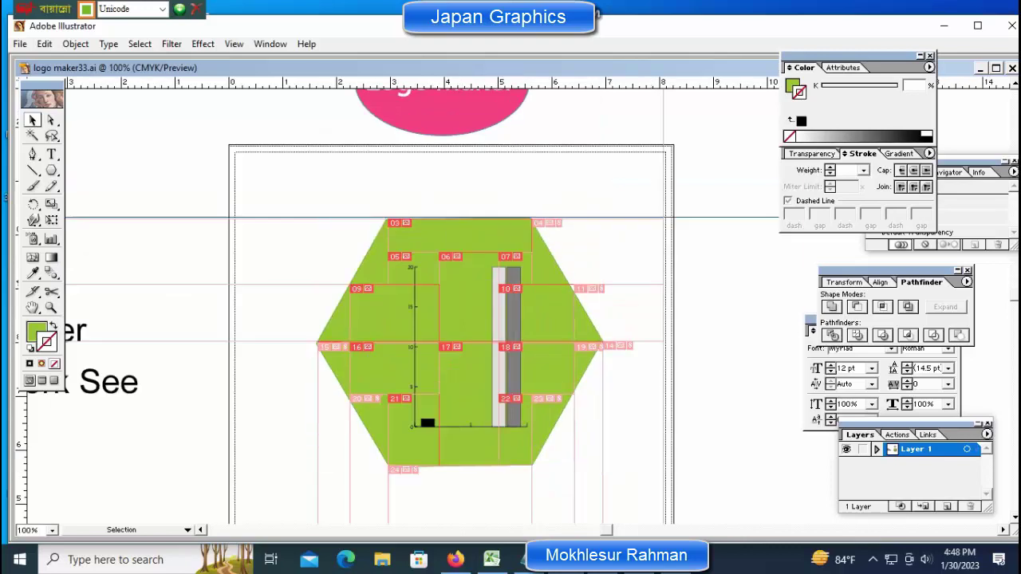
{"action": "key", "text": "backslash"}
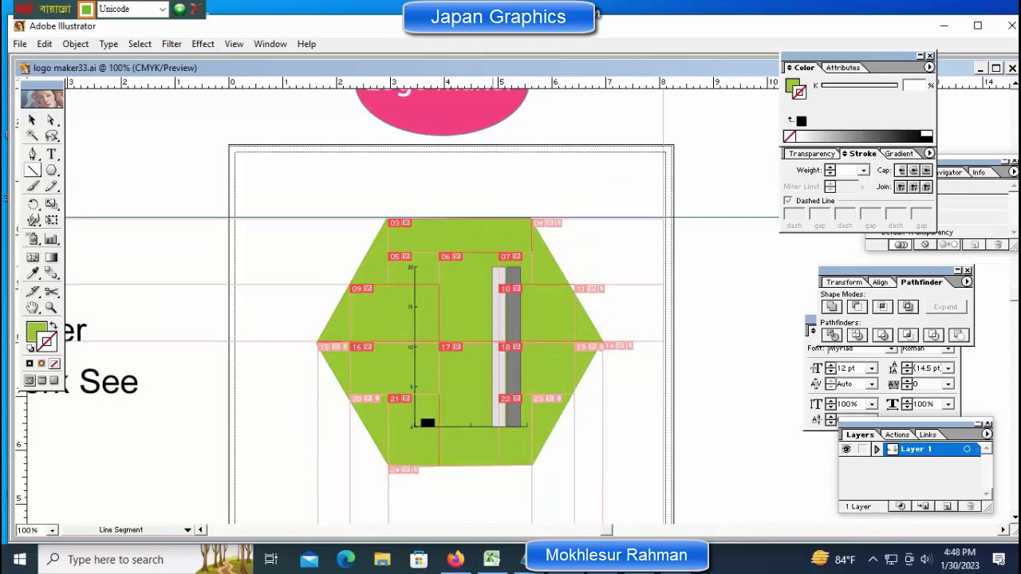
Draw a diagonal line from the hexagon's left corner toward the bars and shorten it.
{"action": "left_click_drag", "start_coordinate": [415, 305], "coordinate": [321, 344]}
{"action": "key", "text": "v"}
{"action": "left_click_drag", "start_coordinate": [492, 268], "coordinate": [466, 283]}
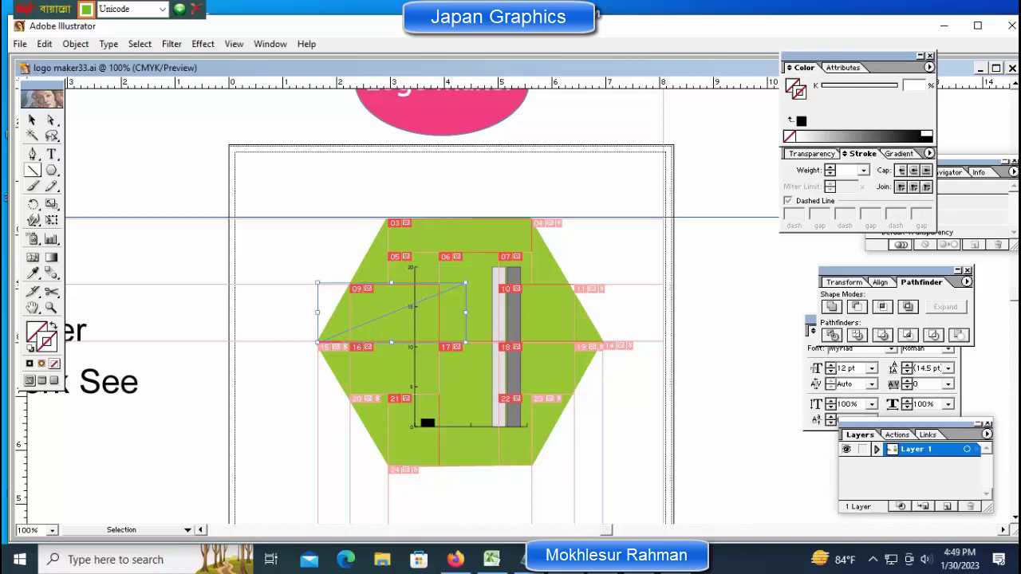
Zoom in and give the line a black 1 pt stroke.
{"action": "key", "text": "ctrl+space"}
{"action": "left_click", "coordinate": [469, 261]}
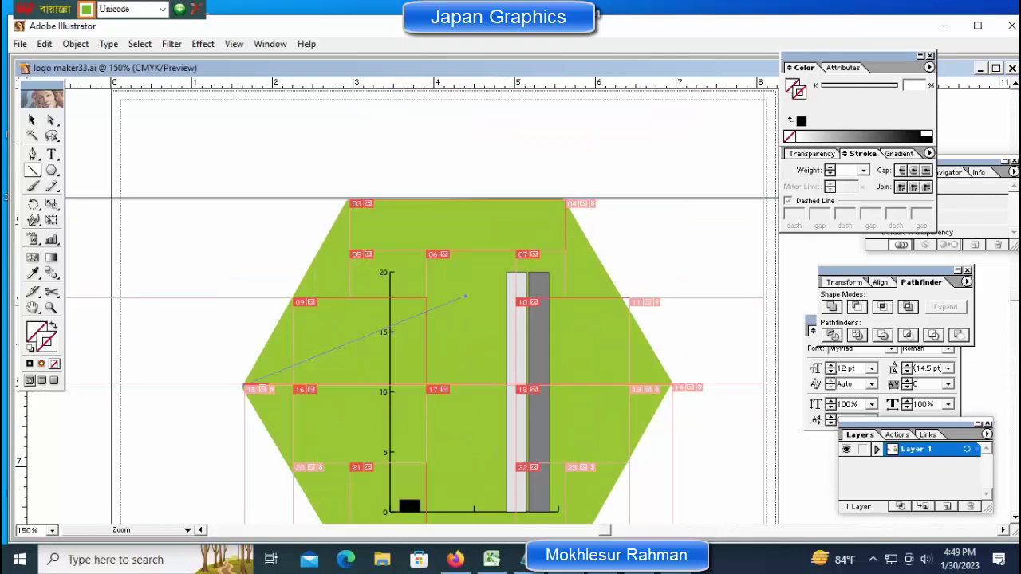
{"action": "key", "text": "comma"}
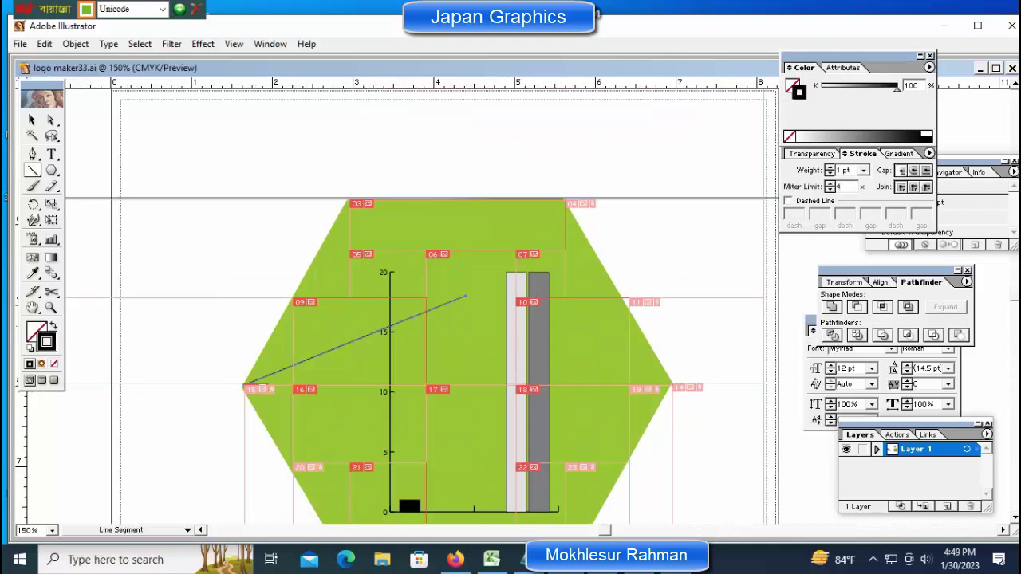
{"action": "left_click", "coordinate": [140, 44]}
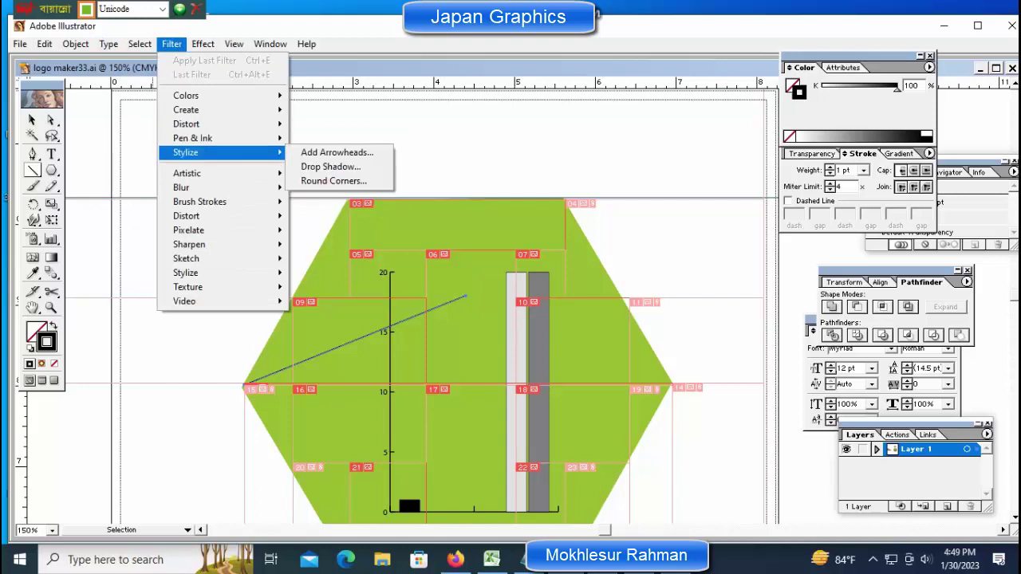
Try Filter > Stylize > Add Arrowheads on the line with default settings.
{"action": "left_click", "coordinate": [337, 153]}
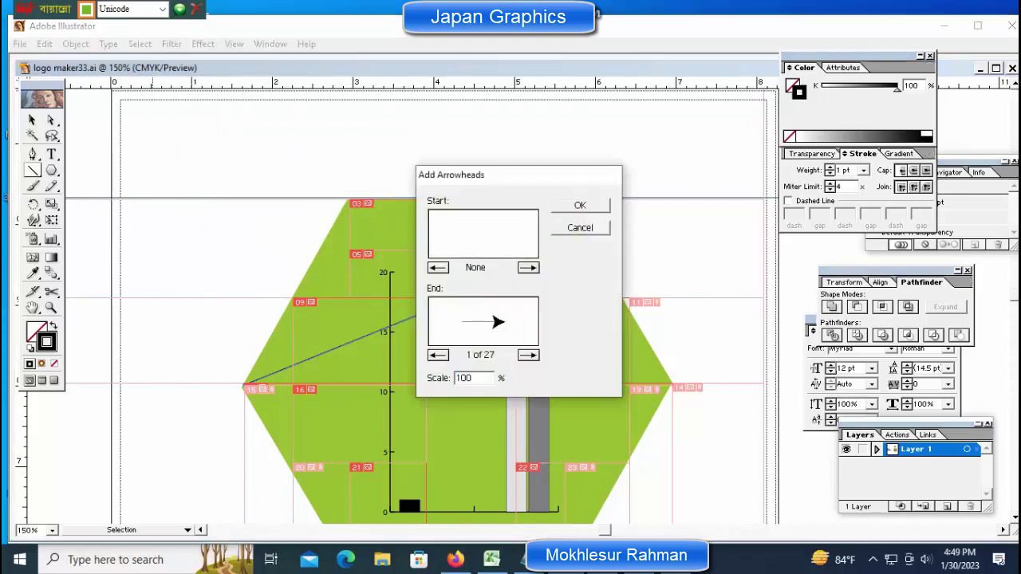
{"action": "key", "text": "Return"}
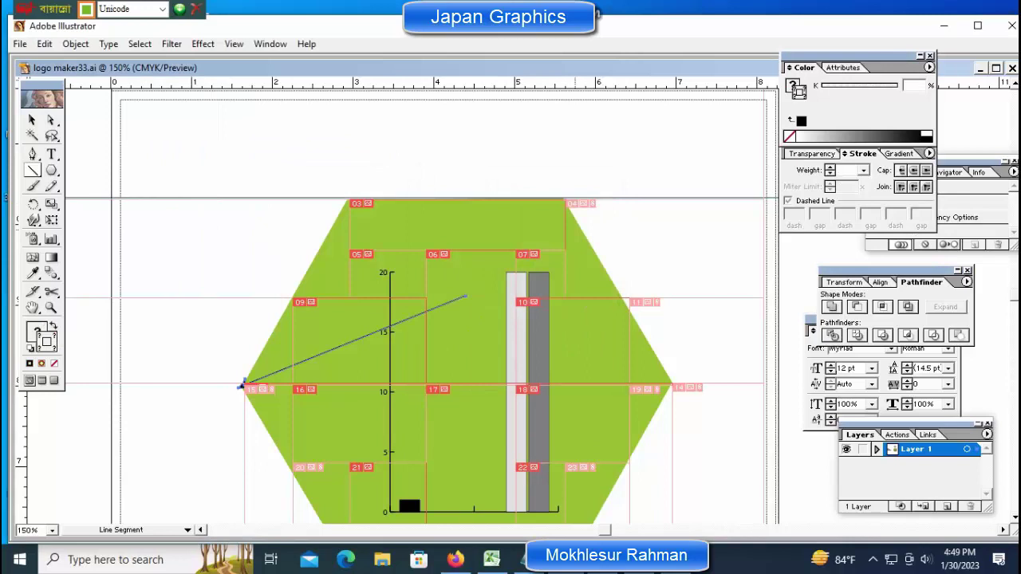
{"action": "left_click", "coordinate": [239, 388], "text": "ctrl"}
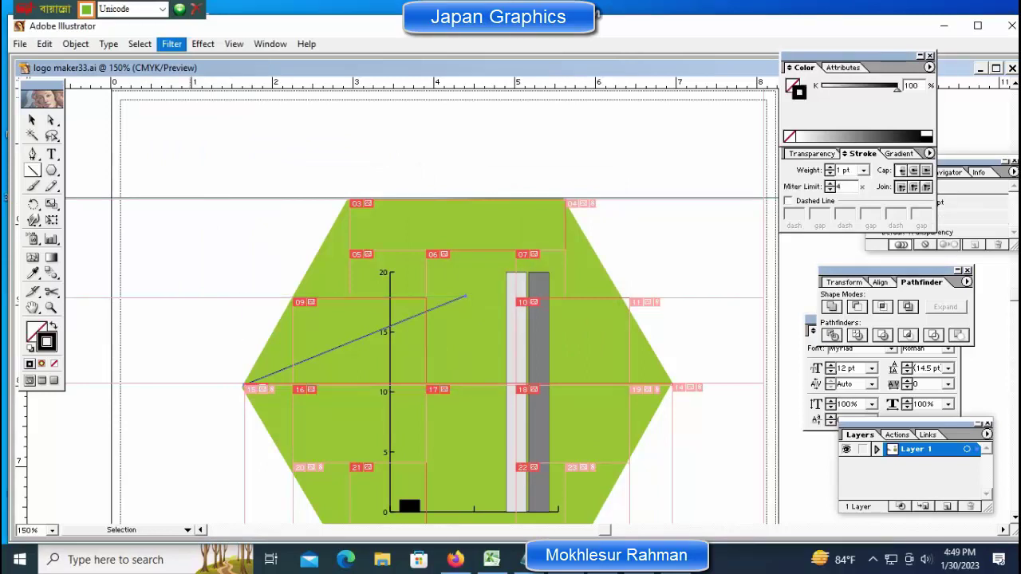
{"action": "left_click", "coordinate": [172, 43]}
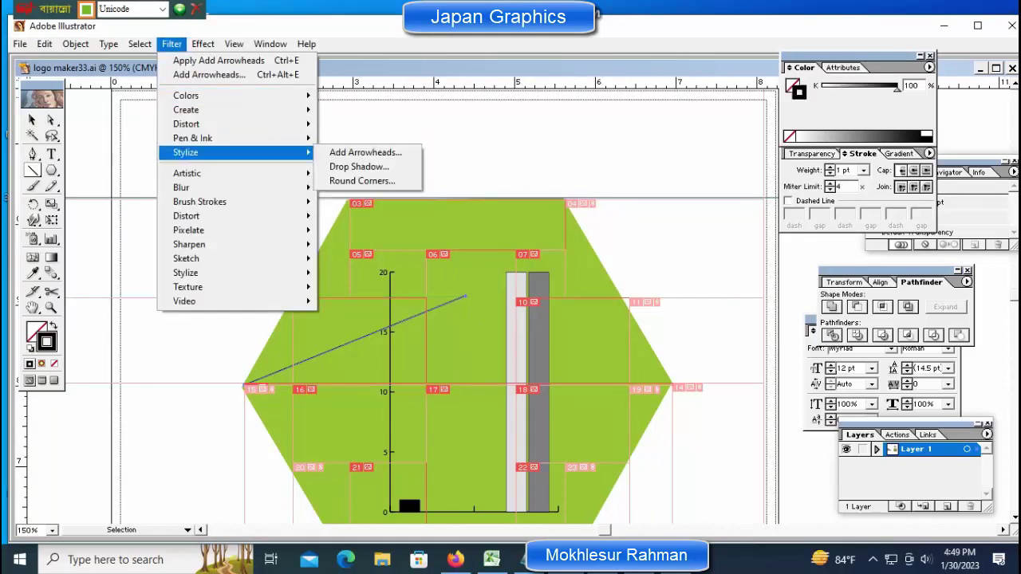
{"action": "left_click", "coordinate": [365, 152]}
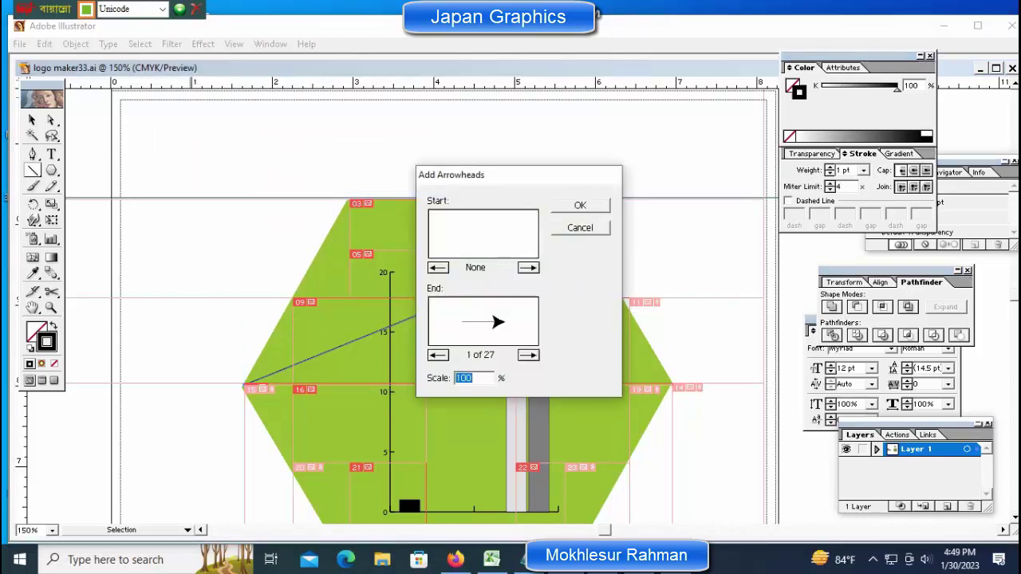
Browse start and end arrowhead styles and apply one to the line's upper end.
{"action": "left_click", "coordinate": [528, 268]}
{"action": "left_click", "coordinate": [528, 267]}
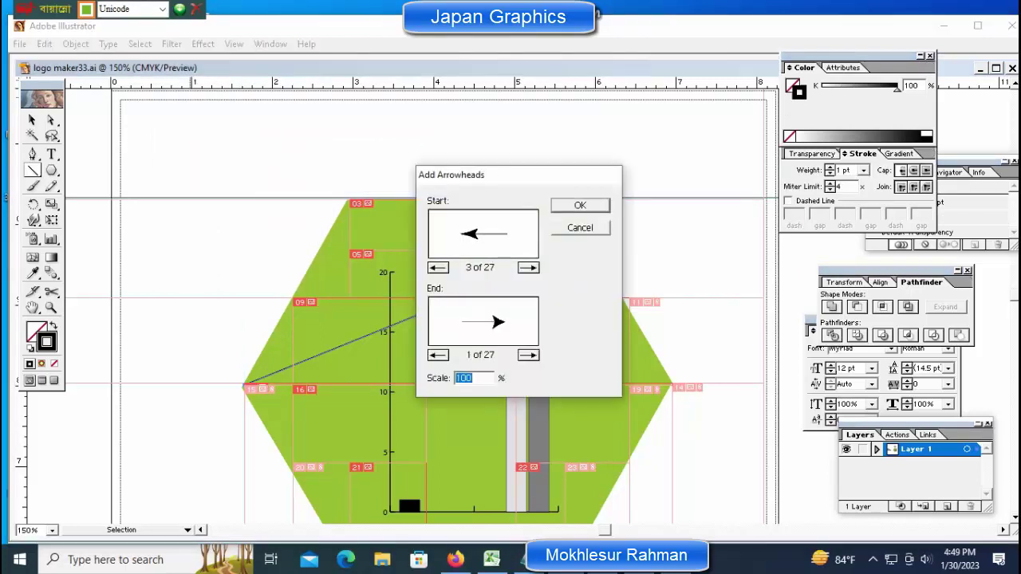
{"action": "left_click", "coordinate": [438, 267]}
{"action": "left_click", "coordinate": [528, 355]}
{"action": "left_click", "coordinate": [528, 355]}
{"action": "left_click", "coordinate": [528, 355]}
{"action": "left_click", "coordinate": [528, 355]}
{"action": "left_click", "coordinate": [528, 355]}
{"action": "left_click", "coordinate": [528, 355]}
{"action": "left_click", "coordinate": [528, 354]}
{"action": "left_click", "coordinate": [528, 355]}
{"action": "left_click", "coordinate": [528, 355]}
{"action": "left_click", "coordinate": [528, 354]}
{"action": "left_click", "coordinate": [528, 355]}
{"action": "left_click", "coordinate": [528, 355]}
{"action": "left_click", "coordinate": [528, 355]}
{"action": "left_click", "coordinate": [528, 355]}
{"action": "left_click", "coordinate": [528, 355]}
{"action": "left_click", "coordinate": [528, 354]}
{"action": "left_click", "coordinate": [580, 205]}
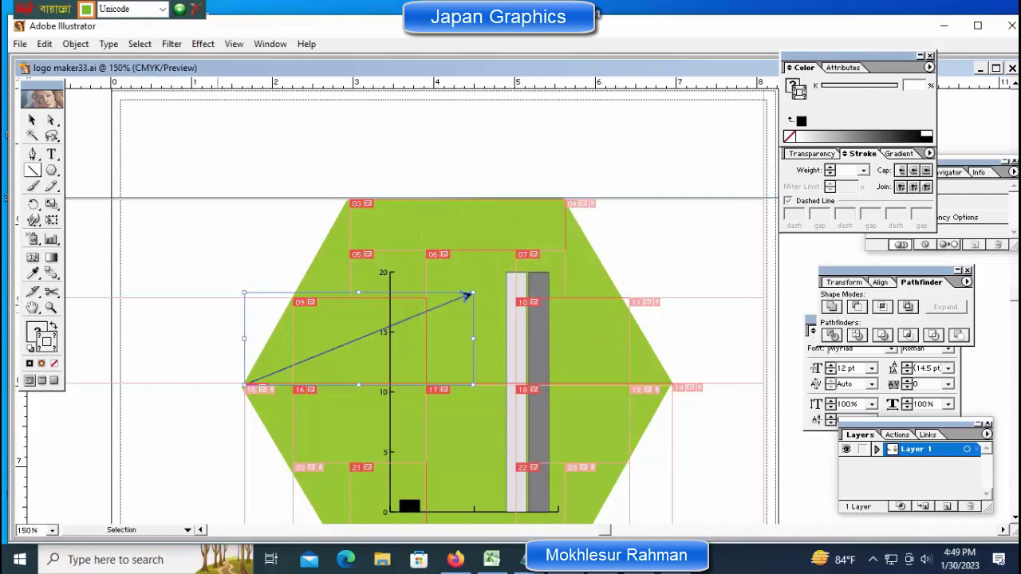
Raise the arrow's tip slightly so it stops just short of the bar tops.
{"action": "key", "text": "ctrl+shift+a"}
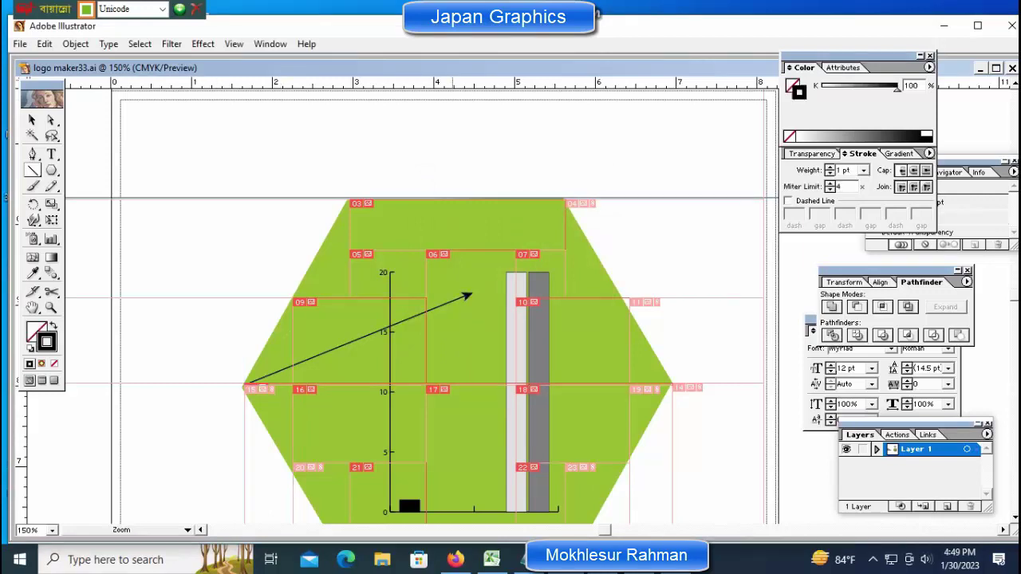
{"action": "left_click_drag", "start_coordinate": [453, 471], "coordinate": [462, 344]}
{"action": "mouse_move", "coordinate": [407, 394]}
{"action": "left_mouse_down"}
{"action": "mouse_move", "coordinate": [371, 269]}
{"action": "mouse_move", "coordinate": [354, 446]}
{"action": "left_mouse_up"}
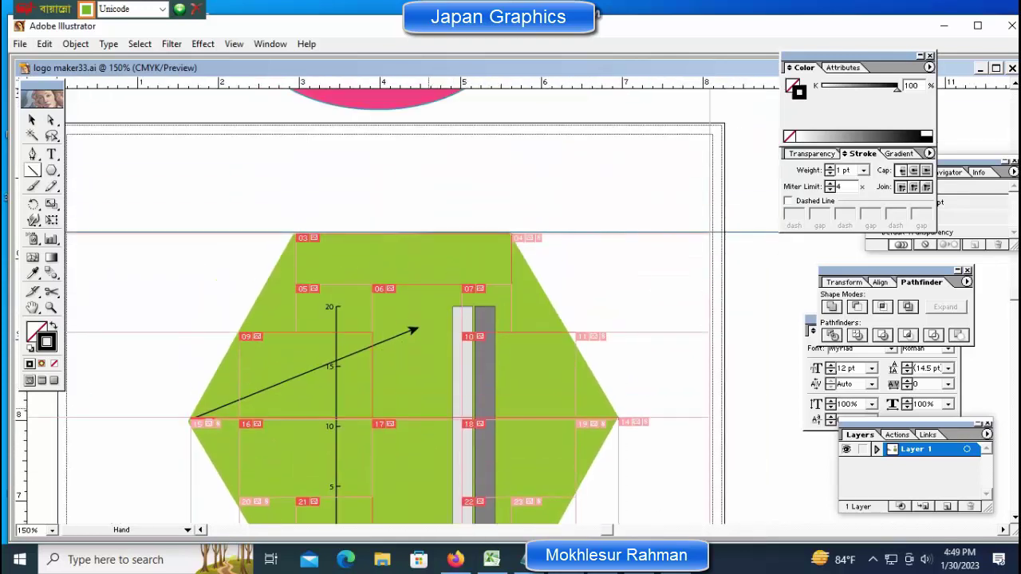
{"action": "key", "text": "ctrl"}
{"action": "left_click", "coordinate": [411, 331], "text": "ctrl"}
{"action": "left_click_drag", "start_coordinate": [411, 330], "coordinate": [429, 333]}
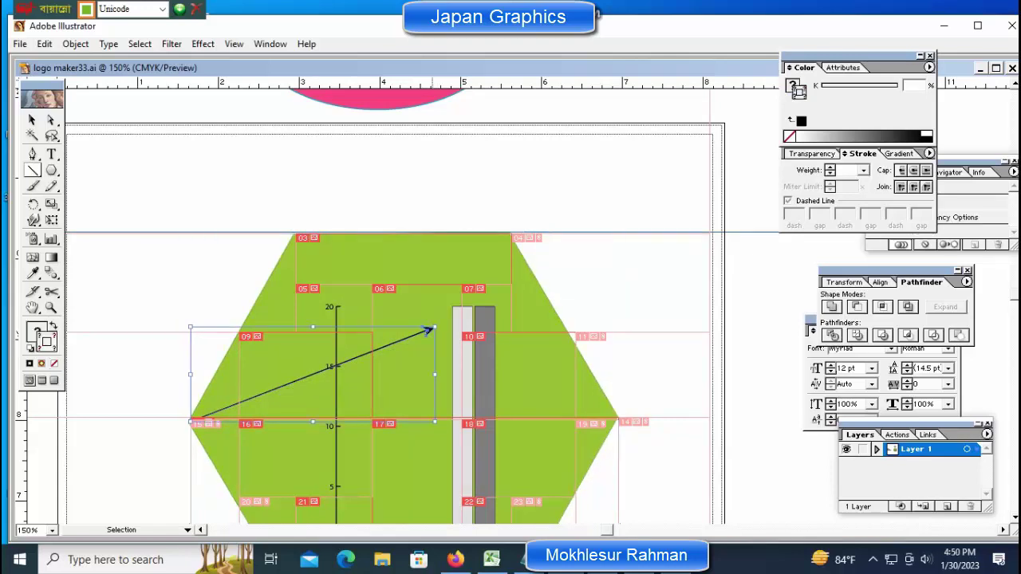
{"action": "left_click_drag", "start_coordinate": [428, 329], "coordinate": [432, 321]}
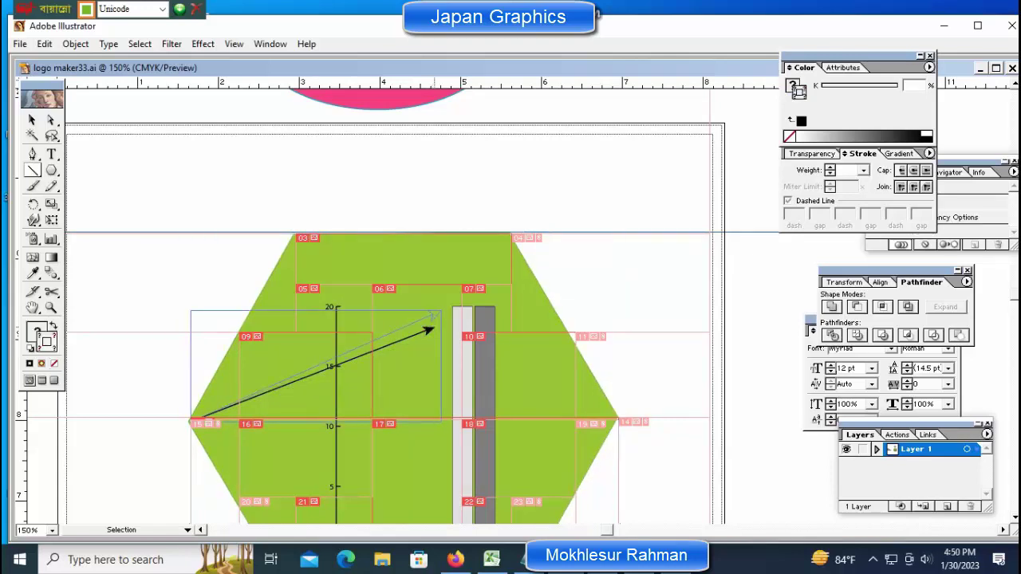
{"action": "left_click_drag", "start_coordinate": [431, 328], "coordinate": [435, 315]}
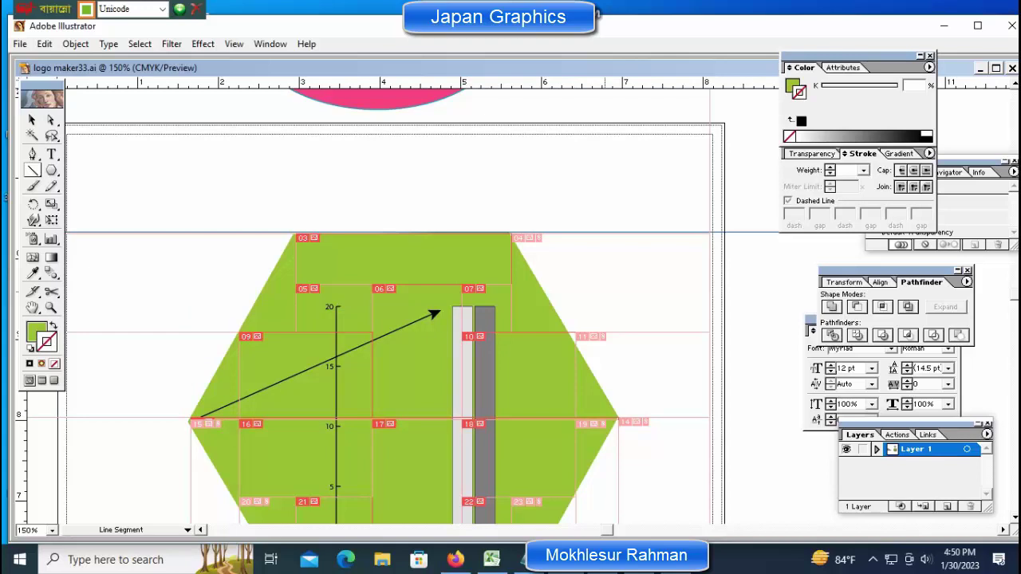
Zoom out to view the artboard, then zoom back in to 150% on the chart.
{"action": "key", "text": "ctrl+minus"}
{"action": "key", "text": "ctrl+minus"}
{"action": "key", "text": "ctrl+minus"}
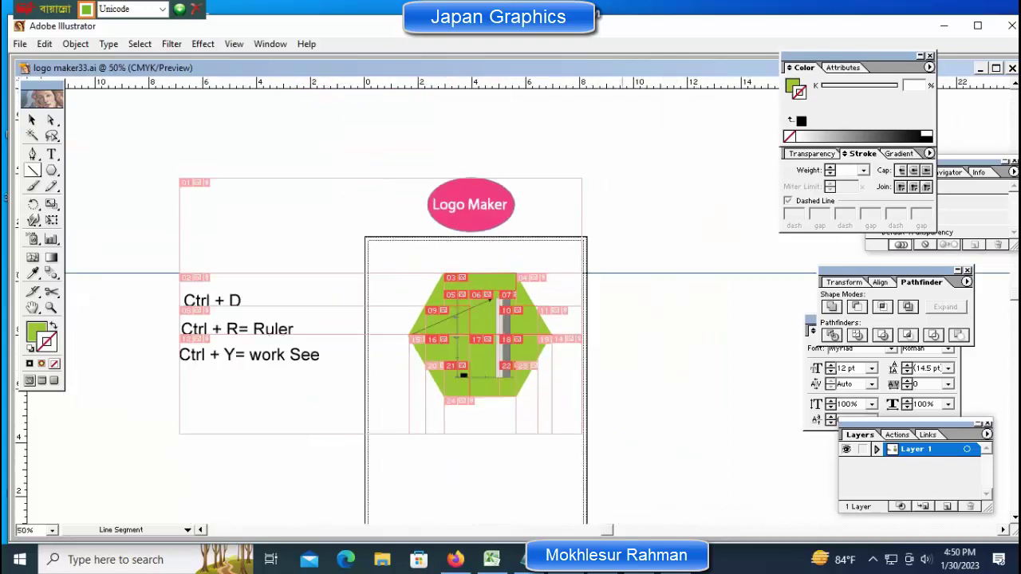
{"action": "key", "text": "ctrl+plus"}
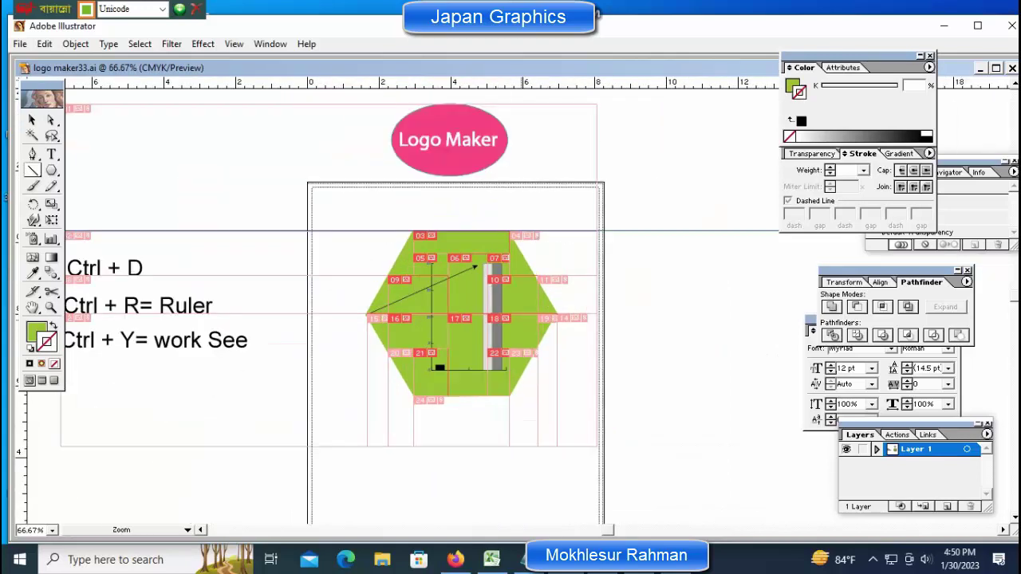
{"action": "key", "text": "ctrl+plus"}
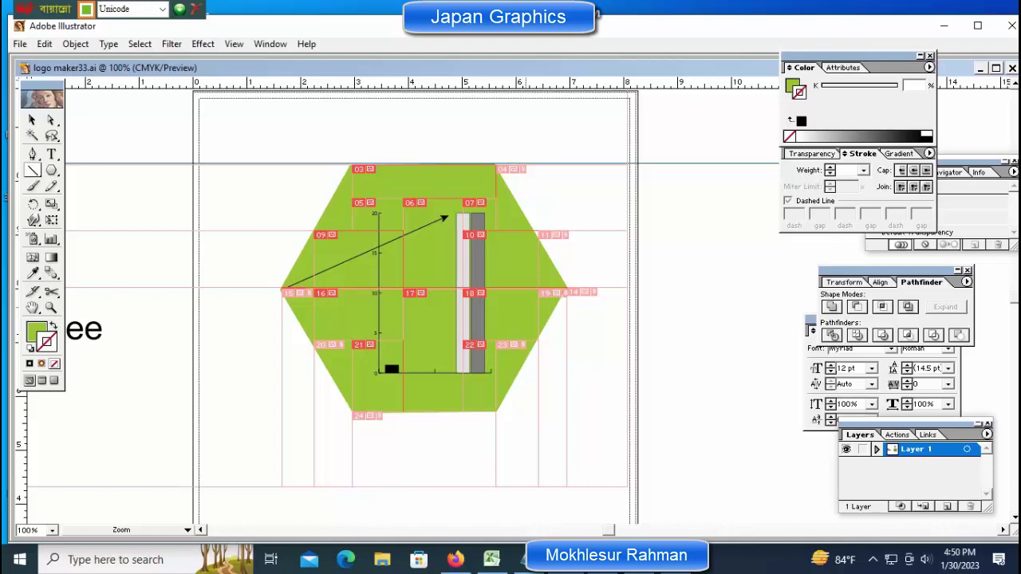
{"action": "key", "text": "ctrl+plus"}
{"action": "mouse_move", "coordinate": [318, 377]}
{"action": "left_mouse_down"}
{"action": "mouse_move", "coordinate": [318, 411]}
{"action": "mouse_move", "coordinate": [317, 358]}
{"action": "left_mouse_up"}
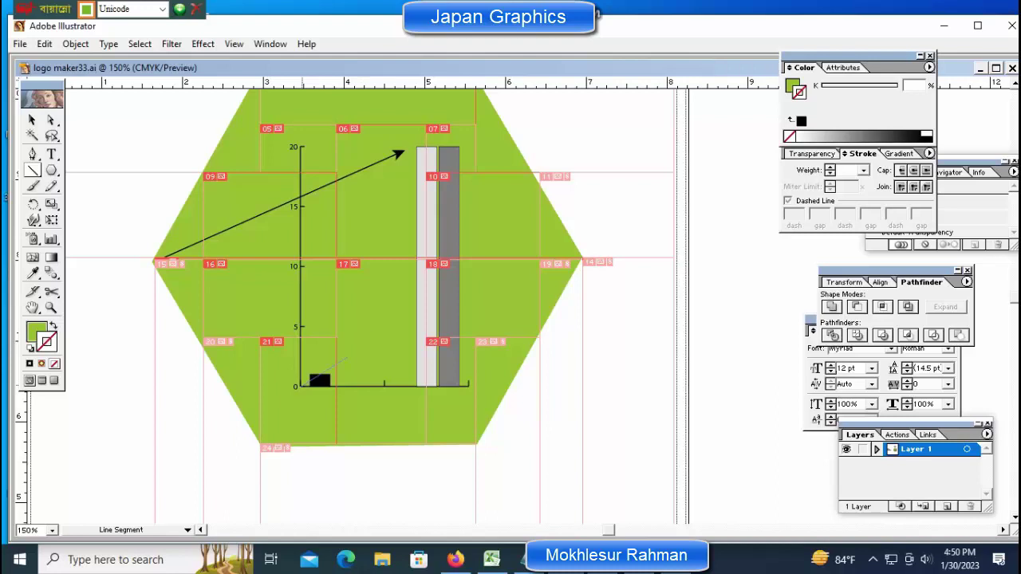
Try drawing a new line up from the black bar, then undo it.
{"action": "left_click_drag", "start_coordinate": [347, 358], "coordinate": [411, 278]}
{"action": "key", "text": "ctrl"}
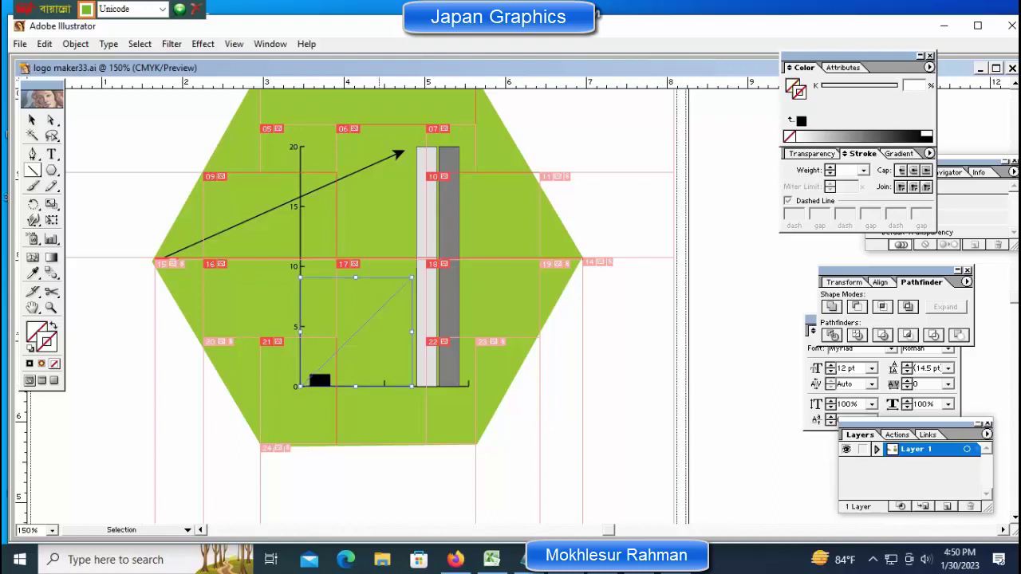
{"action": "left_click", "coordinate": [317, 358], "text": "ctrl"}
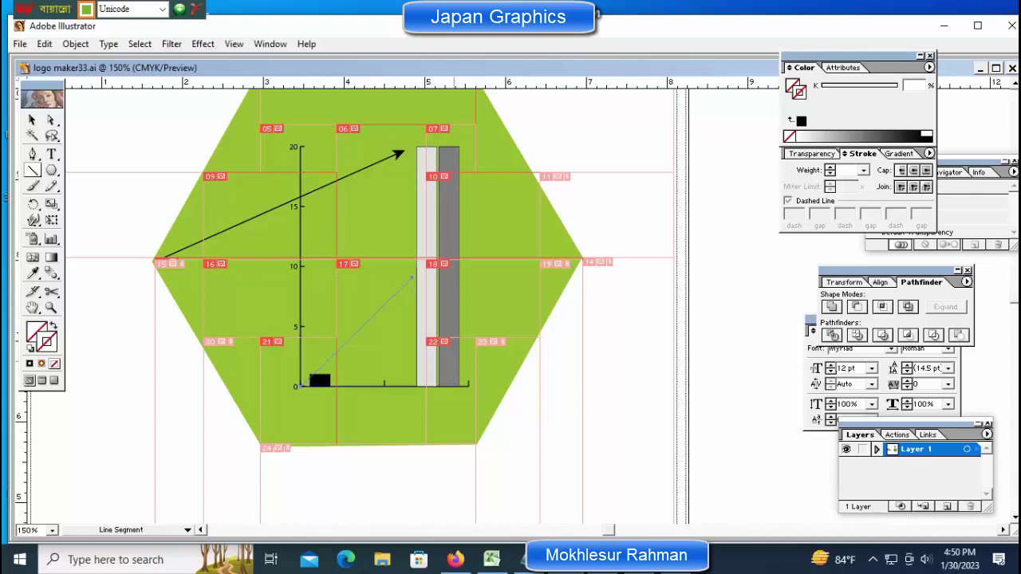
{"action": "key", "text": "ctrl+z"}
Alt-drag a copy of the upper arrow, shrink it, and move it to the chart's origin.
{"action": "left_click_drag", "start_coordinate": [320, 324], "coordinate": [341, 362]}
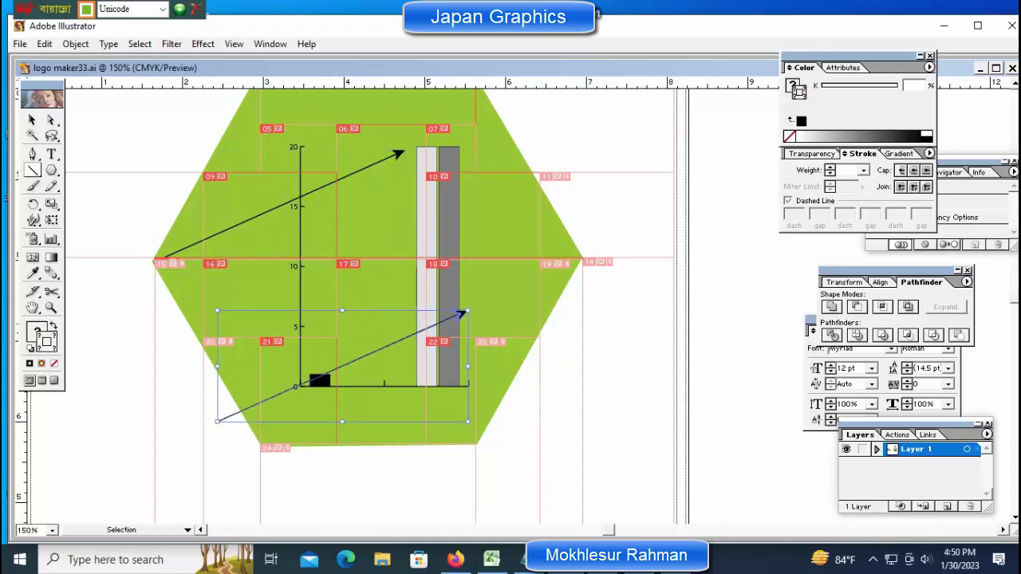
{"action": "left_click_drag", "start_coordinate": [447, 316], "coordinate": [283, 369]}
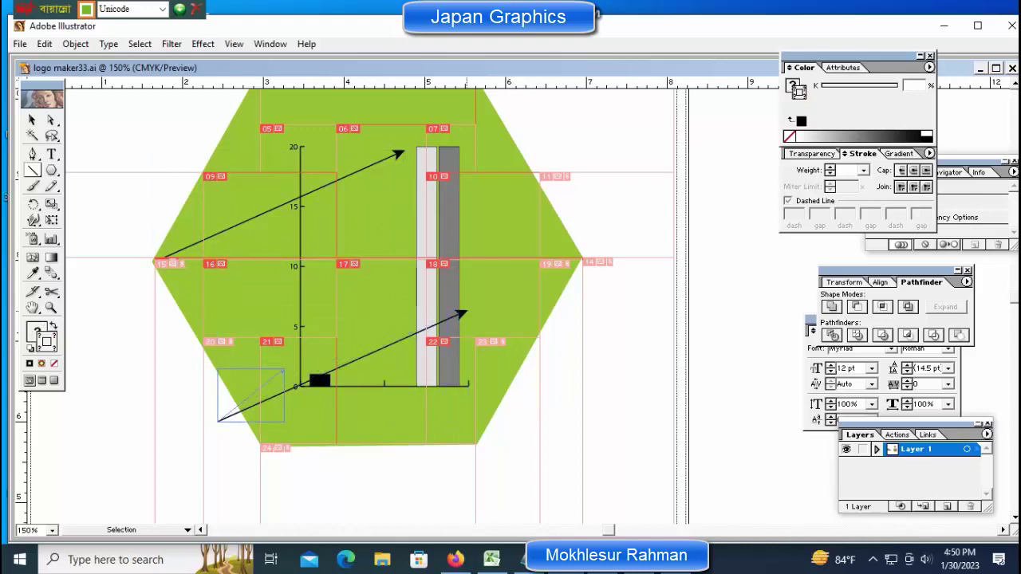
{"action": "mouse_move", "coordinate": [250, 394]}
{"action": "left_mouse_down"}
{"action": "mouse_move", "coordinate": [338, 359]}
{"action": "mouse_move", "coordinate": [318, 358]}
{"action": "left_mouse_up"}
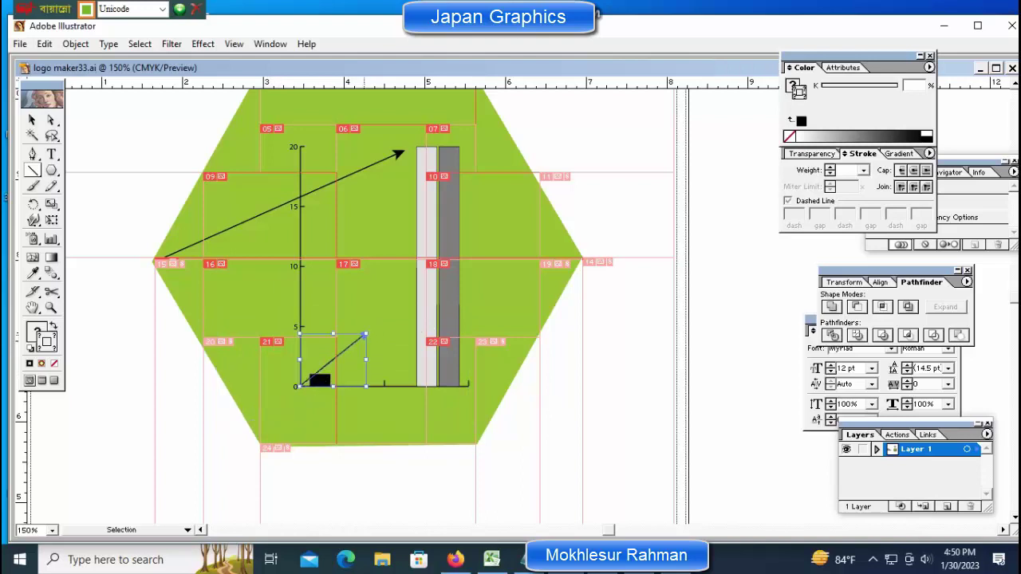
{"action": "left_click_drag", "start_coordinate": [366, 334], "coordinate": [411, 281]}
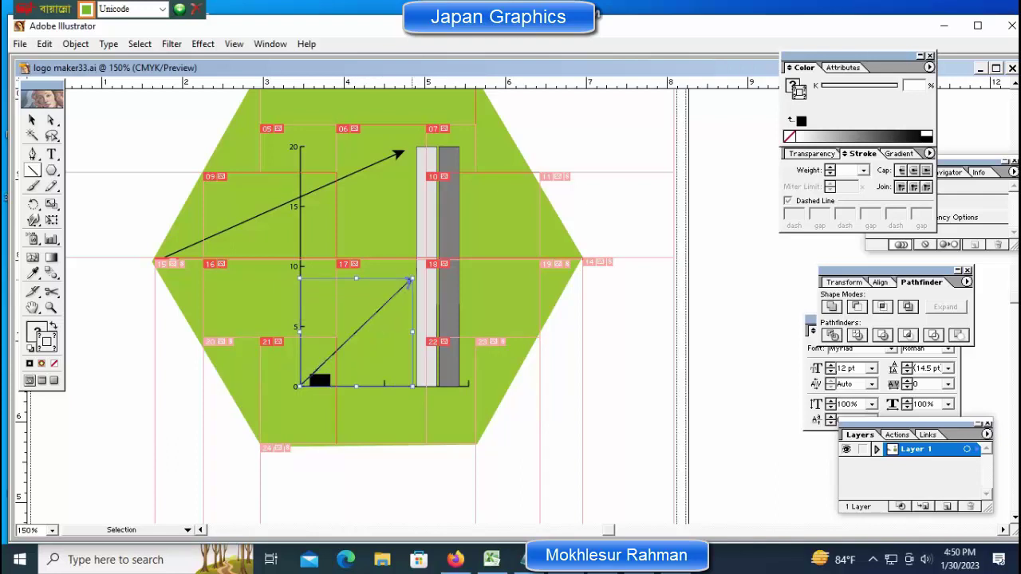
Resize the small arrow so its tip meets the light column's middle, then deselect.
{"action": "left_click_drag", "start_coordinate": [409, 281], "coordinate": [434, 276]}
{"action": "left_click_drag", "start_coordinate": [294, 329], "coordinate": [300, 329]}
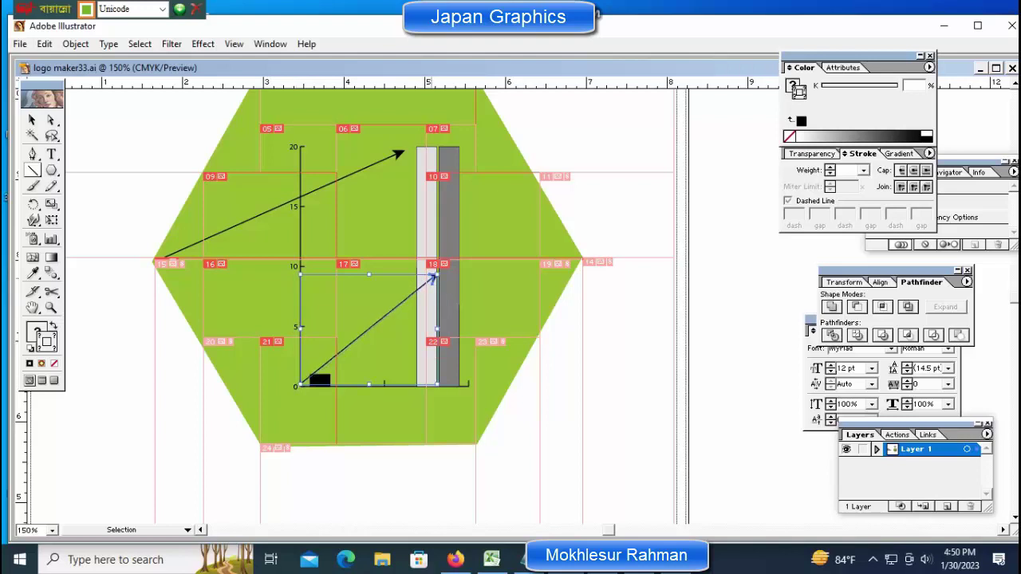
{"action": "left_click_drag", "start_coordinate": [435, 276], "coordinate": [416, 268]}
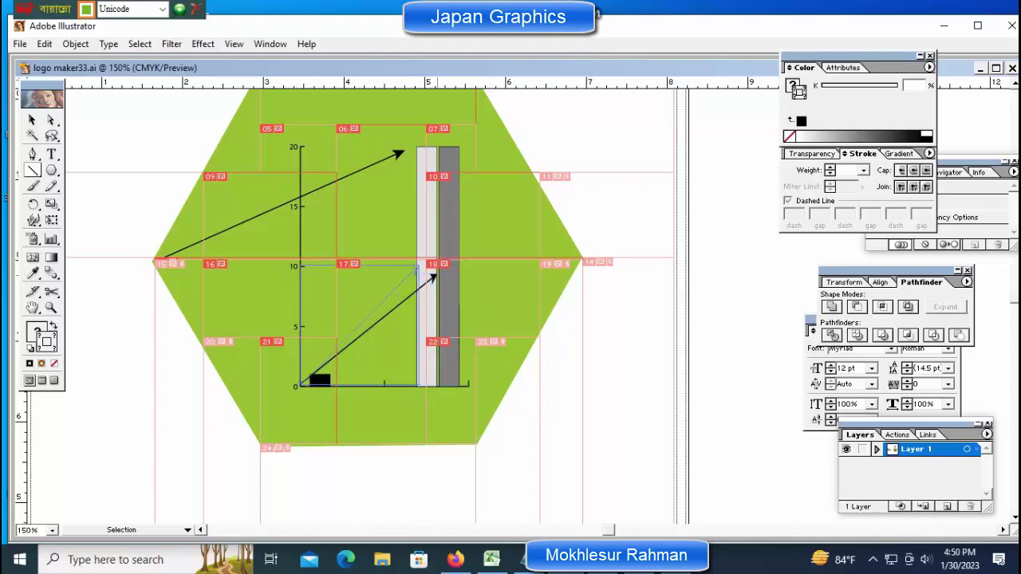
{"action": "left_click_drag", "start_coordinate": [416, 268], "coordinate": [412, 279]}
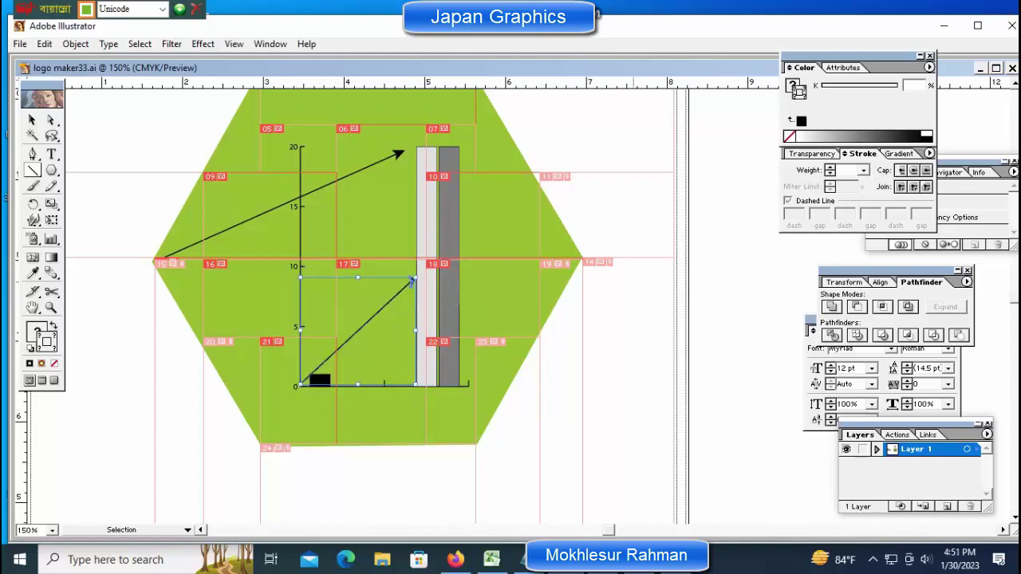
{"action": "left_click", "coordinate": [317, 359], "text": "ctrl"}
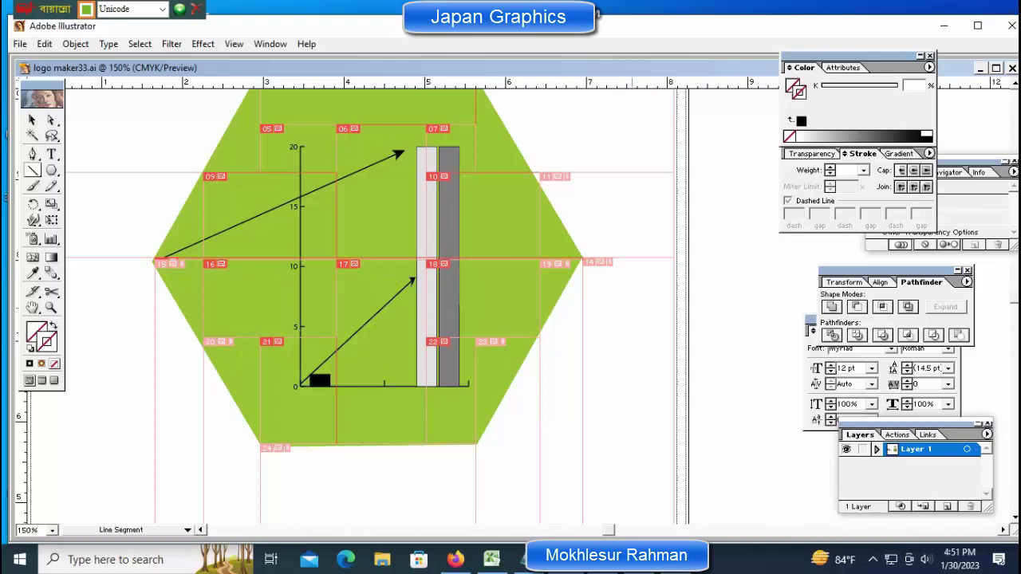
{"action": "key", "text": "ctrl+minus"}
{"action": "key", "text": "ctrl+minus"}
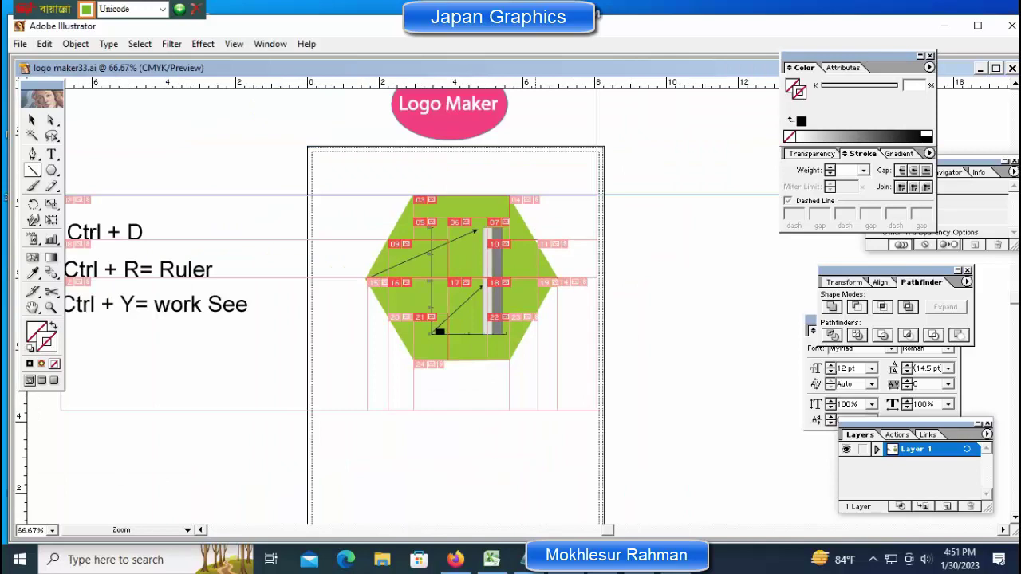
{"action": "key", "text": "ctrl+plus"}
{"action": "scroll", "coordinate": [358, 303], "scroll_direction": "right", "scroll_amount": 2}
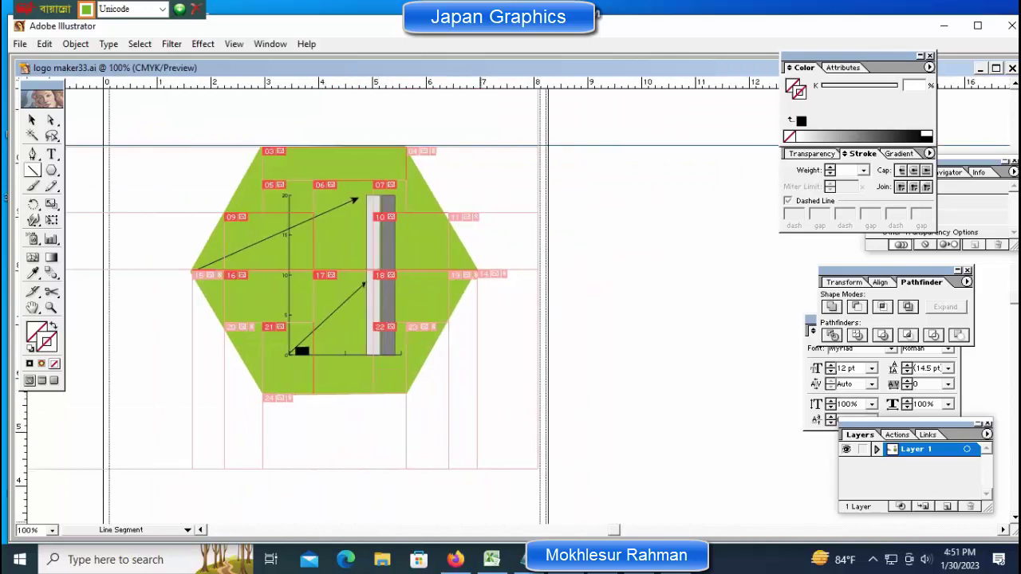